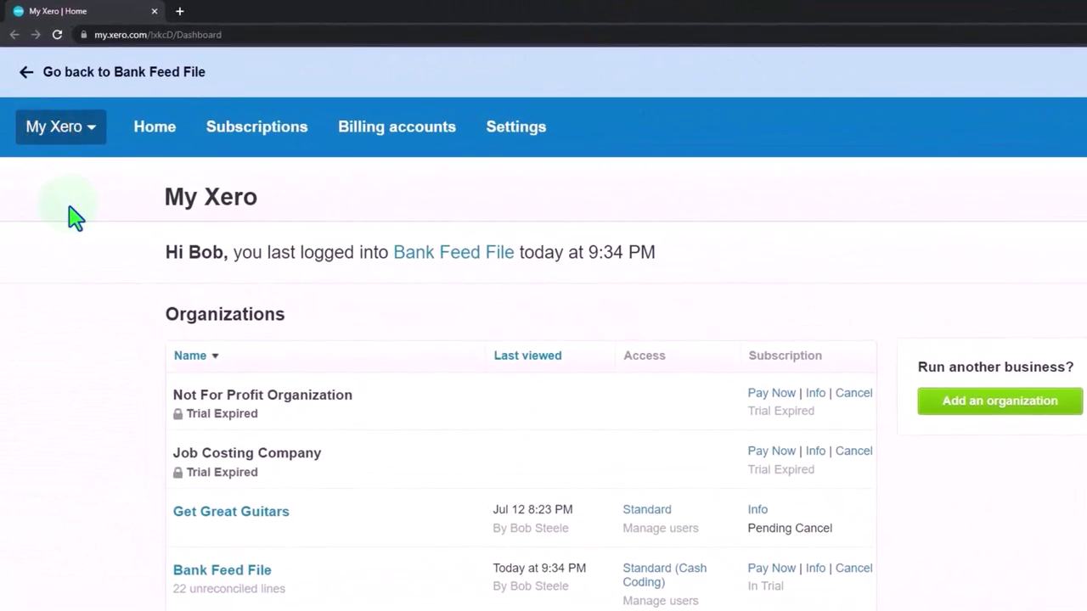
Open the Bank Feed File organization and duplicate its dashboard twice so it is open in three browser tabs.
{"action": "scroll", "coordinate": [87, 279], "scroll_direction": "down", "scroll_amount": 1}
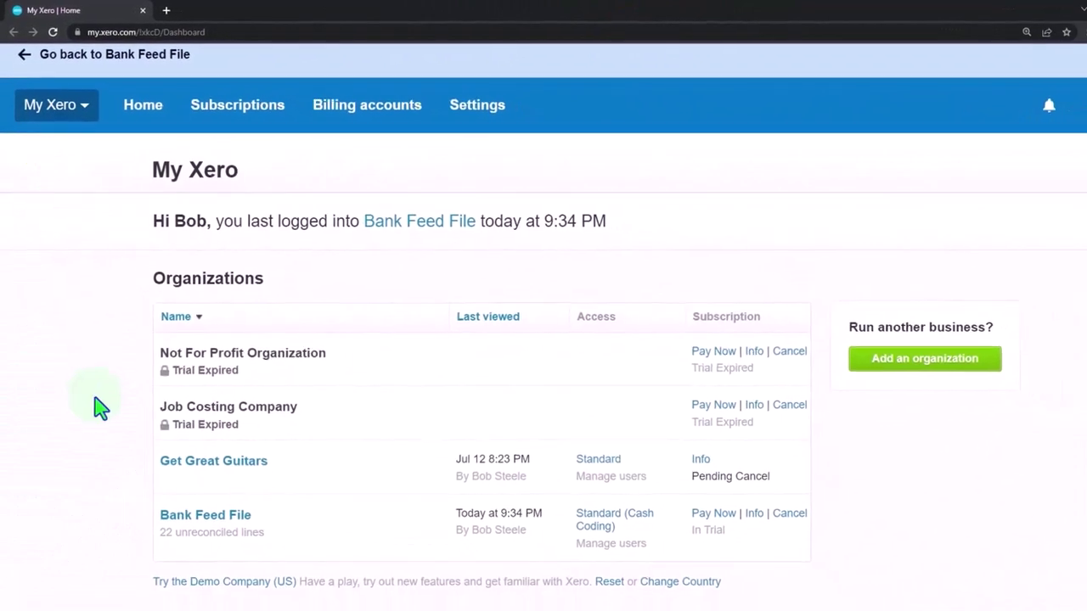
{"action": "left_click", "coordinate": [215, 560]}
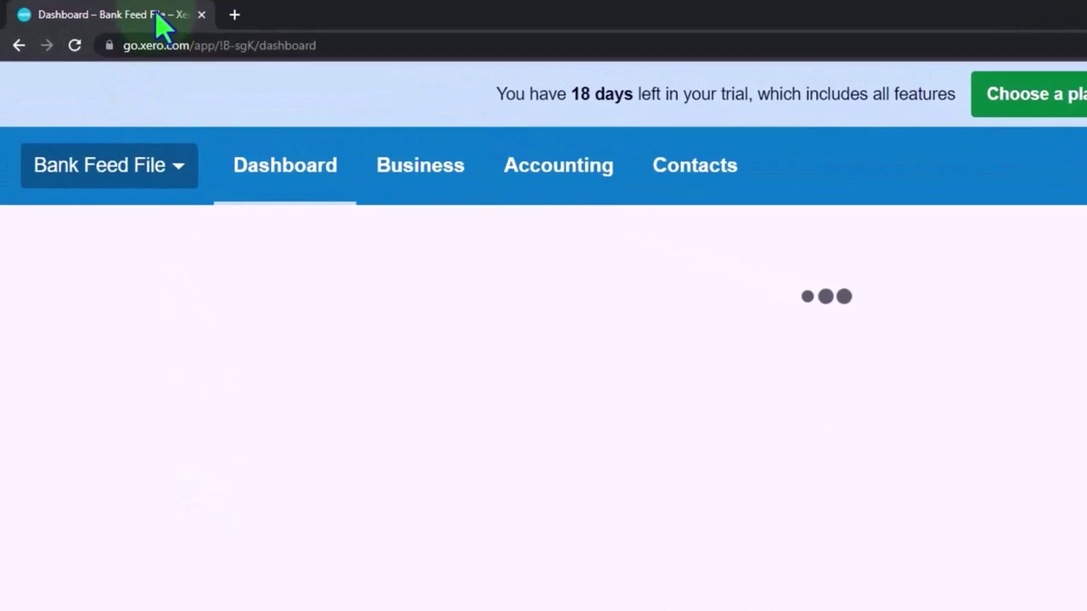
{"action": "right_click", "coordinate": [157, 15]}
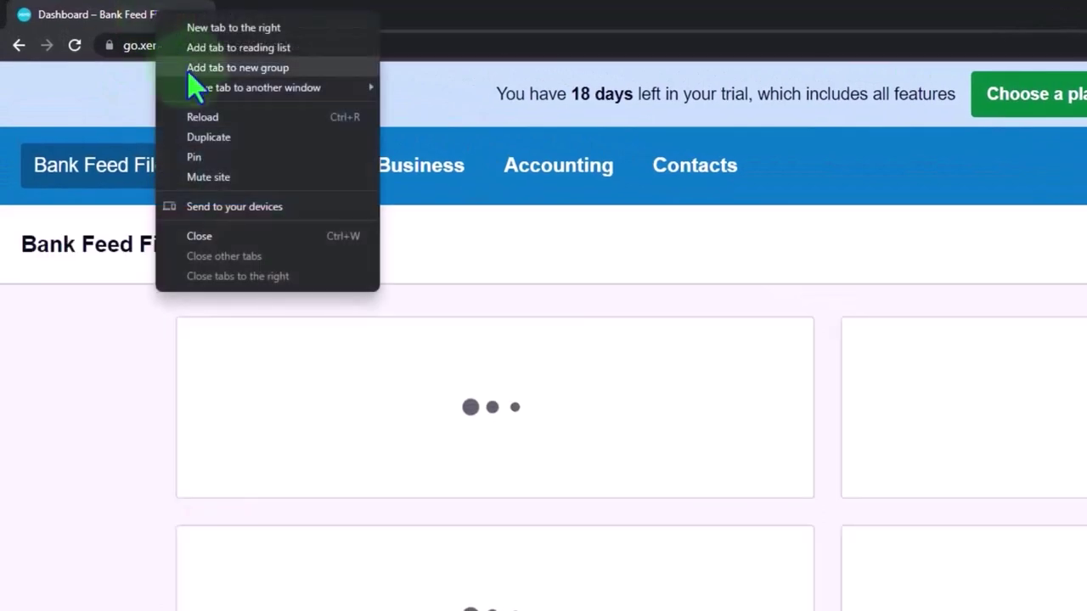
{"action": "left_click", "coordinate": [224, 141]}
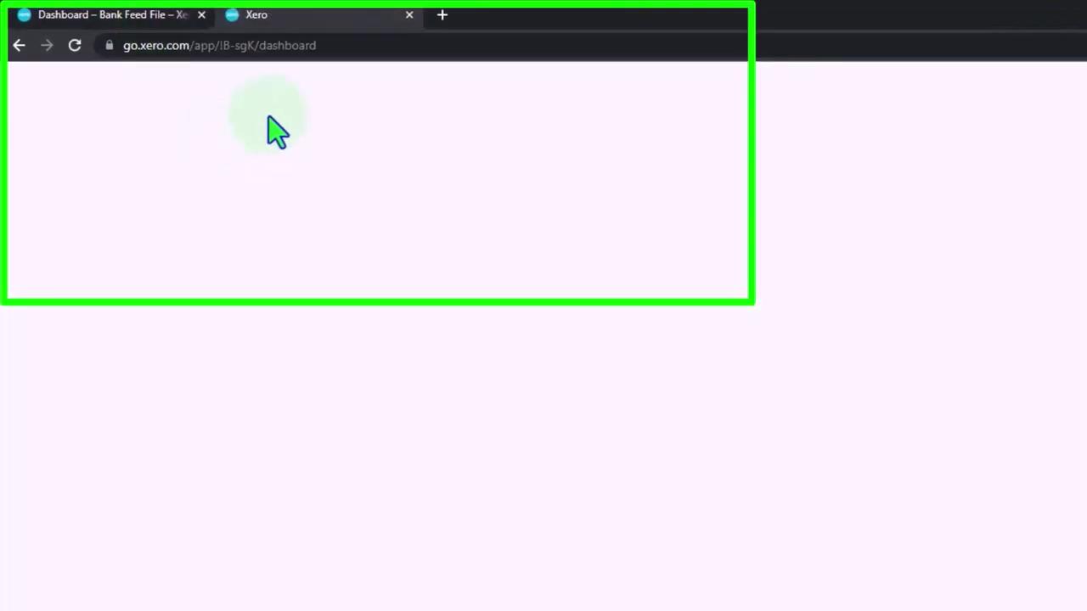
{"action": "right_click", "coordinate": [348, 25]}
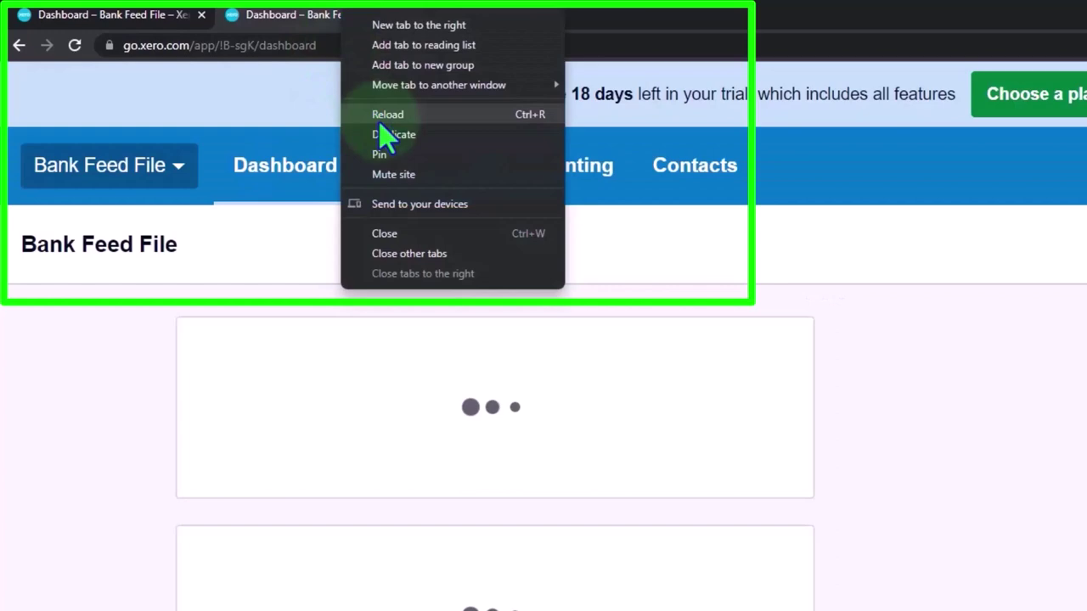
{"action": "left_click", "coordinate": [399, 136]}
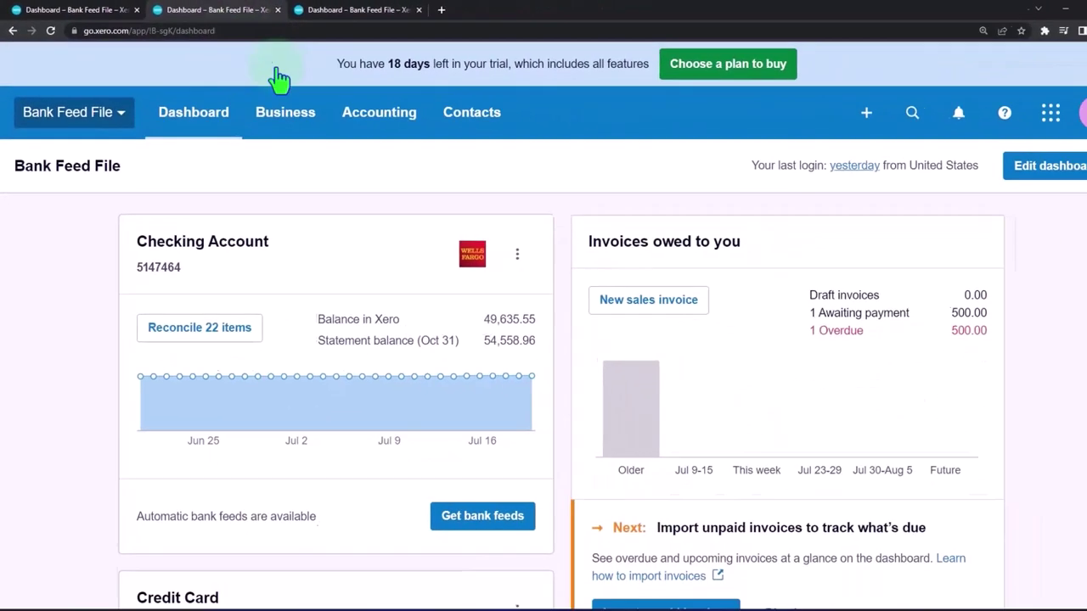
Open the Balance Sheet report in the second browser tab and the Income Statement (Profit and Loss) in the third.
{"action": "left_click", "coordinate": [554, 189]}
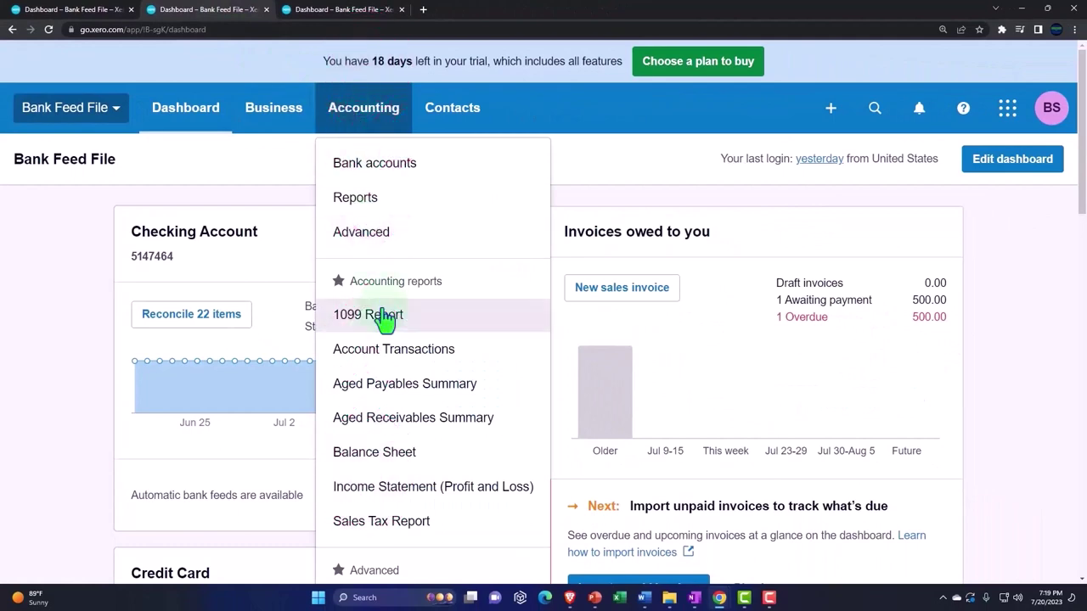
{"action": "left_click", "coordinate": [426, 467]}
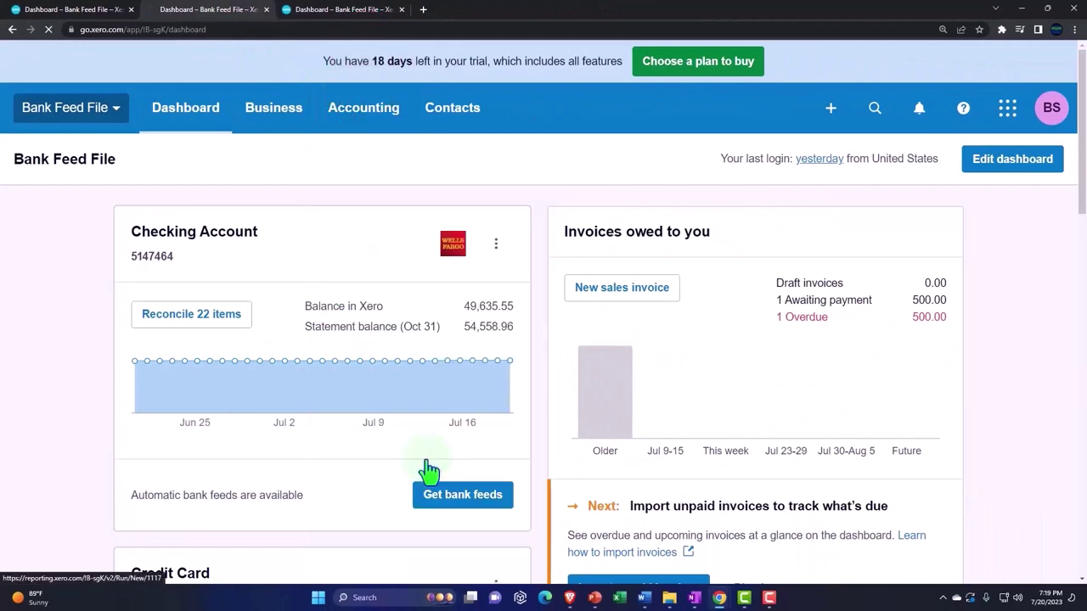
{"action": "left_click", "coordinate": [352, 17]}
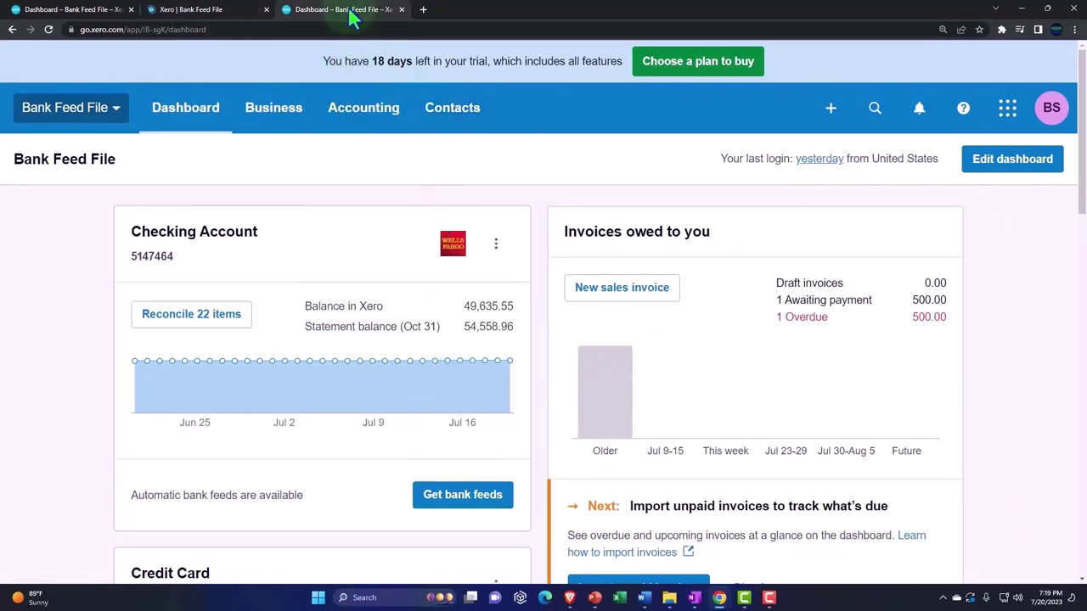
{"action": "left_click", "coordinate": [363, 107]}
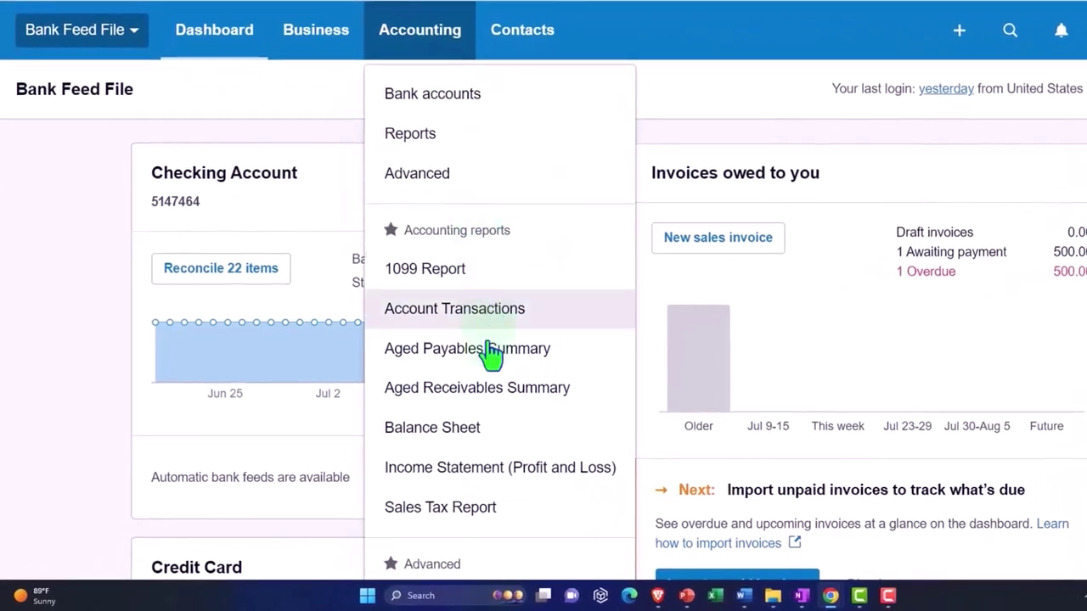
{"action": "left_click", "coordinate": [535, 481]}
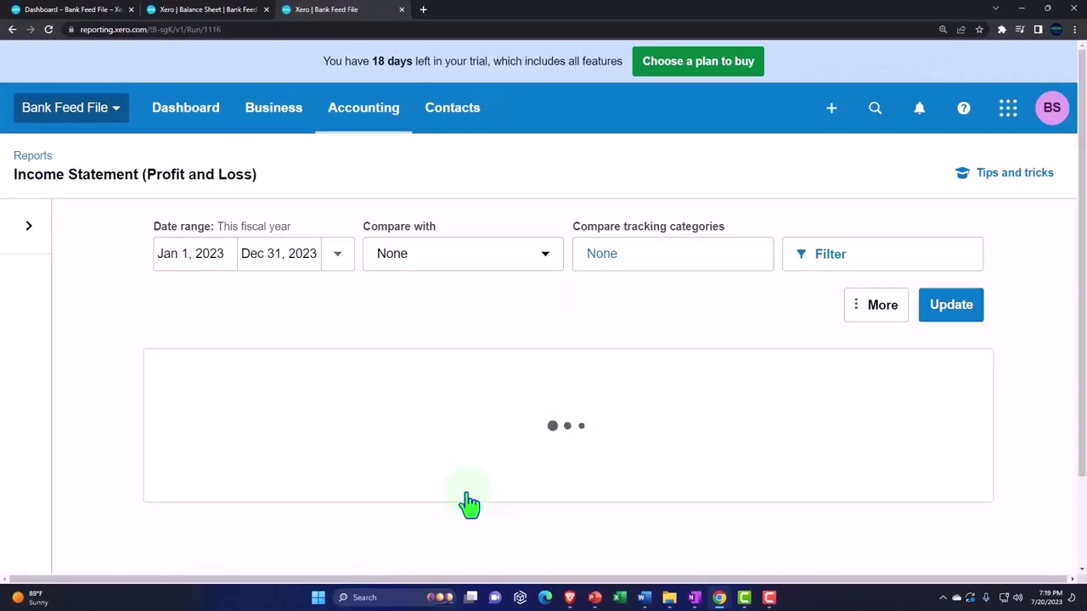
Set the start date of the Income Statement's date range to Jan 1, 2022.
{"action": "left_click", "coordinate": [228, 255]}
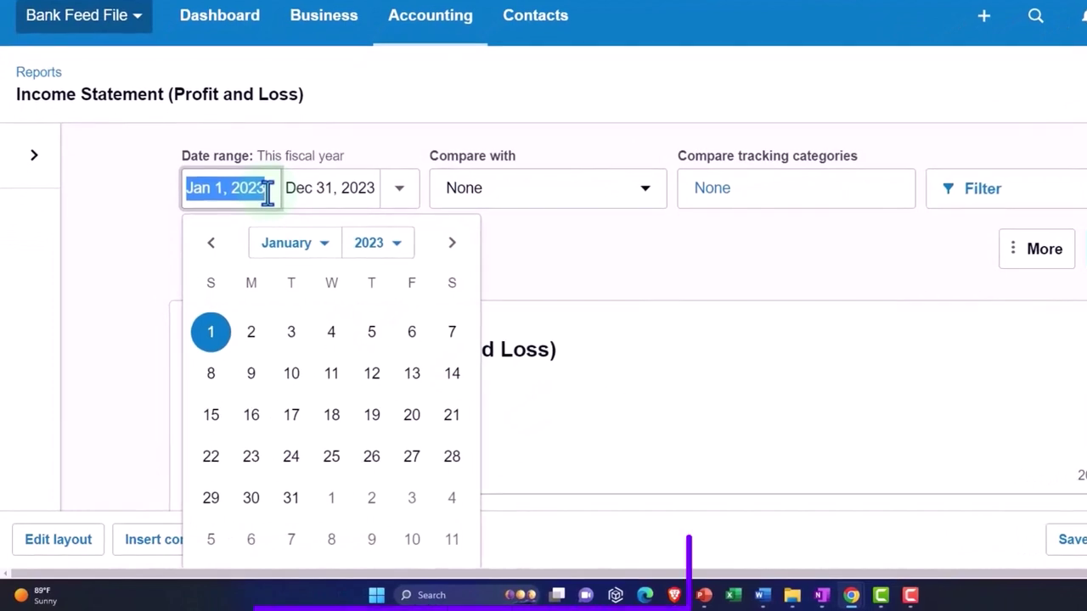
{"action": "left_click", "coordinate": [324, 252]}
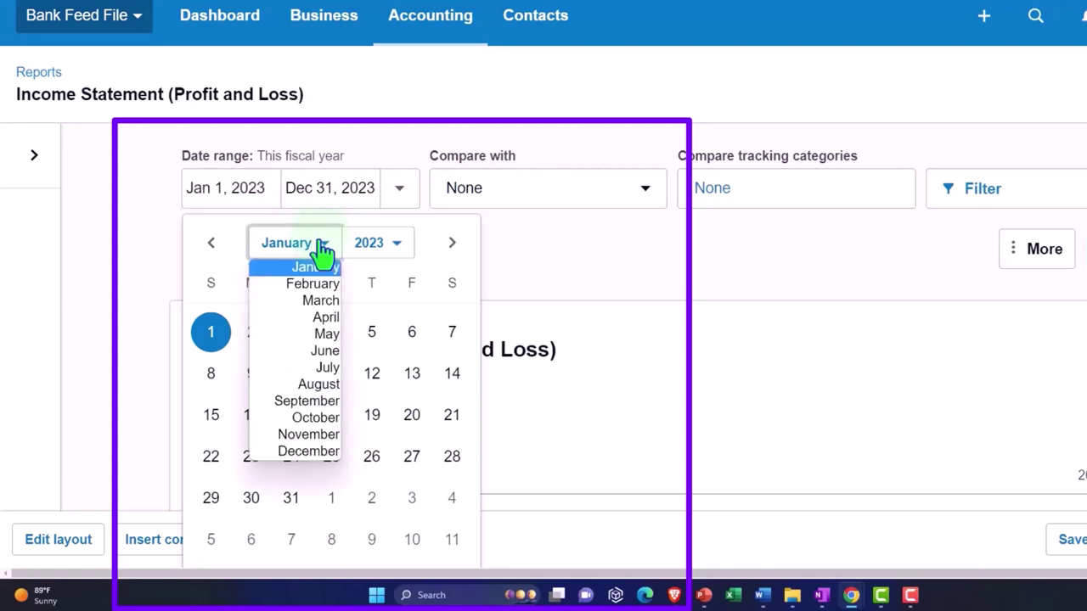
{"action": "left_click", "coordinate": [316, 269]}
{"action": "left_click", "coordinate": [393, 254]}
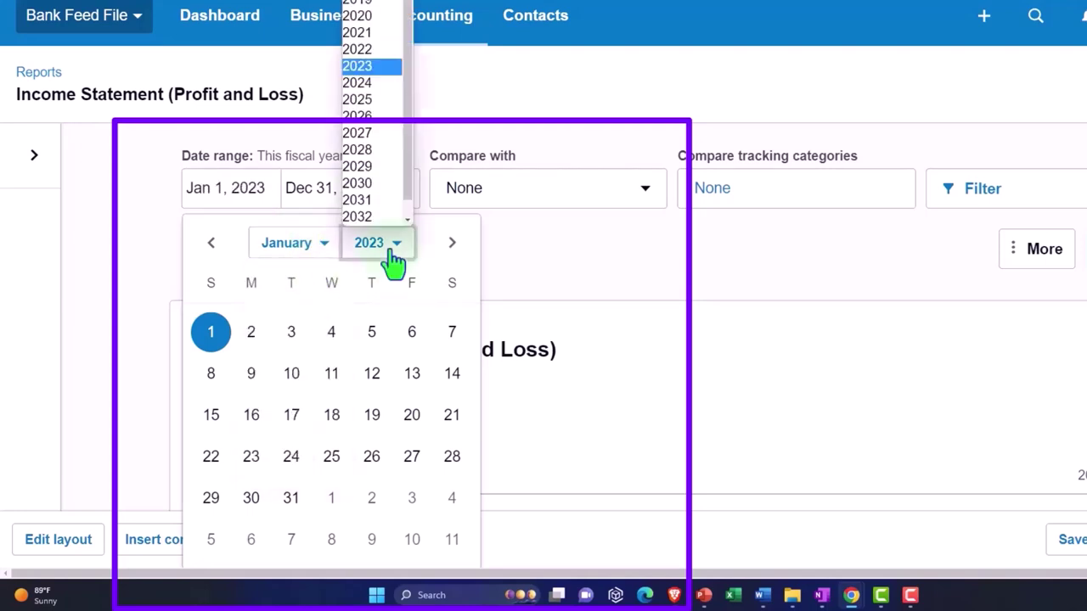
{"action": "left_click", "coordinate": [363, 48]}
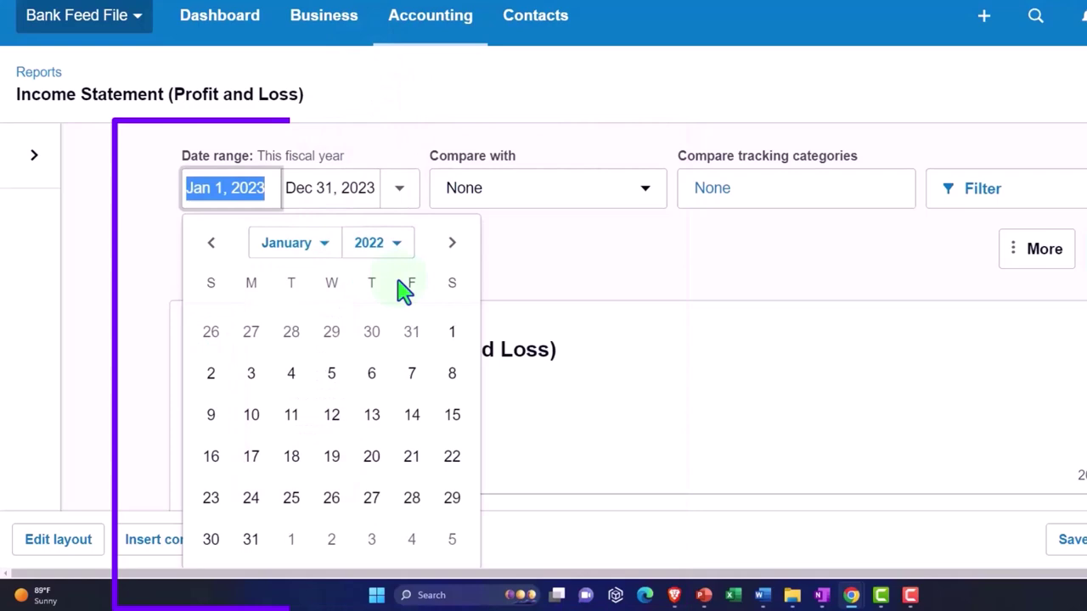
{"action": "left_click", "coordinate": [452, 331]}
Set the Income Statement's end date to Dec 31, 2022 and update the report.
{"action": "left_click", "coordinate": [331, 188]}
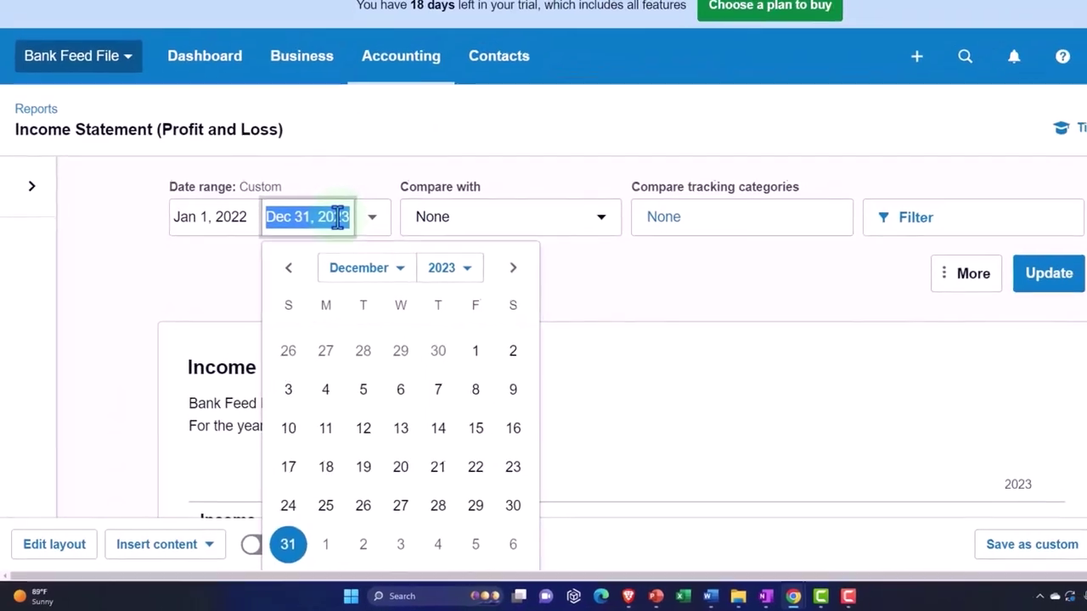
{"action": "left_click", "coordinate": [449, 267]}
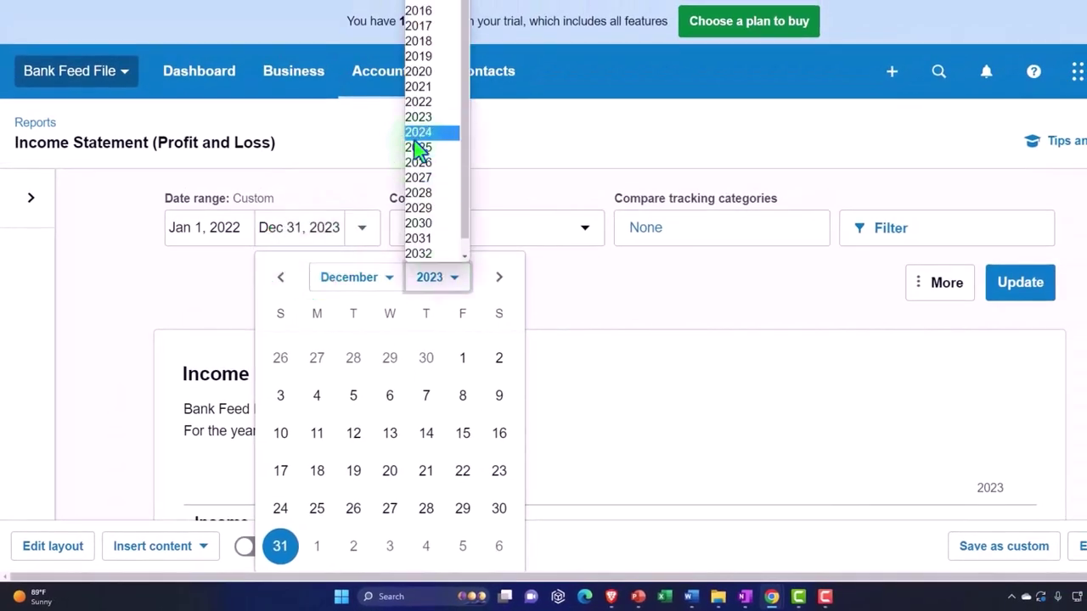
{"action": "left_click", "coordinate": [417, 103]}
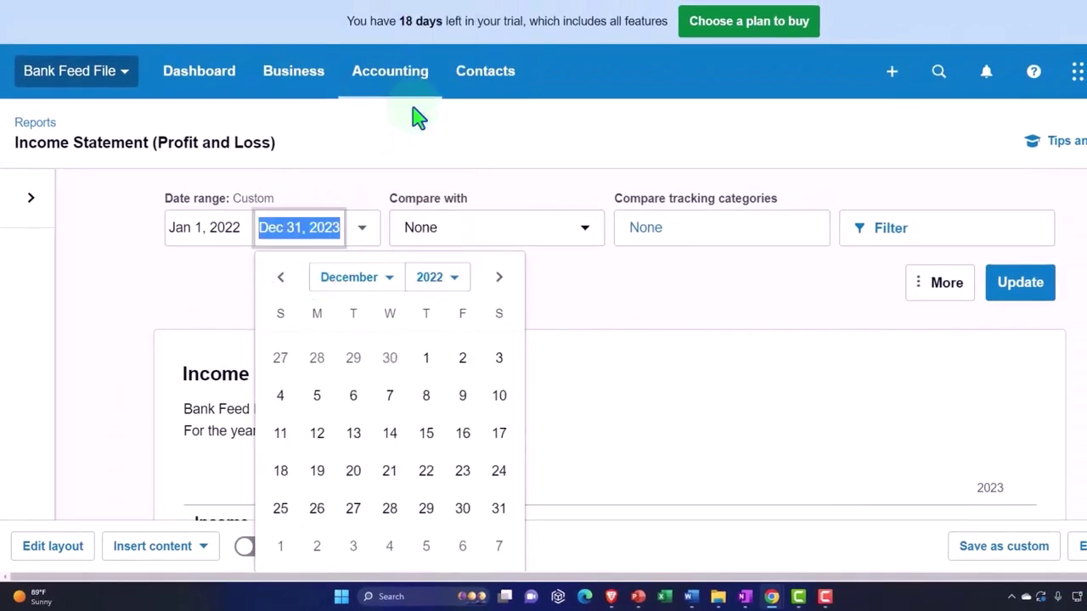
{"action": "left_click", "coordinate": [501, 511]}
{"action": "left_click", "coordinate": [1012, 292]}
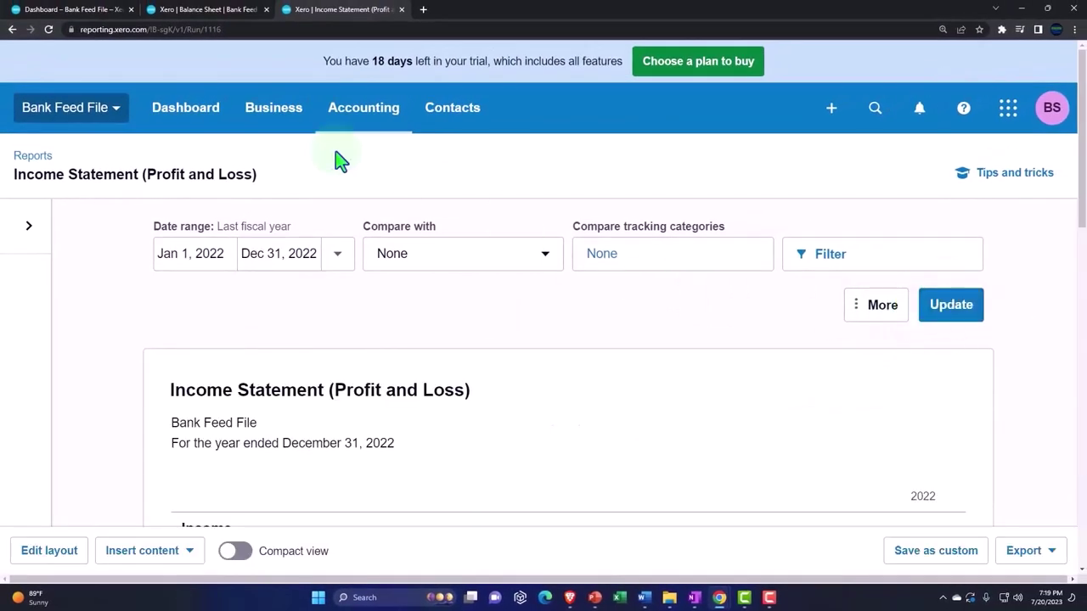
In the first browser tab, open the Checking Account from the bank accounts and display its items to reconcile.
{"action": "left_click", "coordinate": [93, 17]}
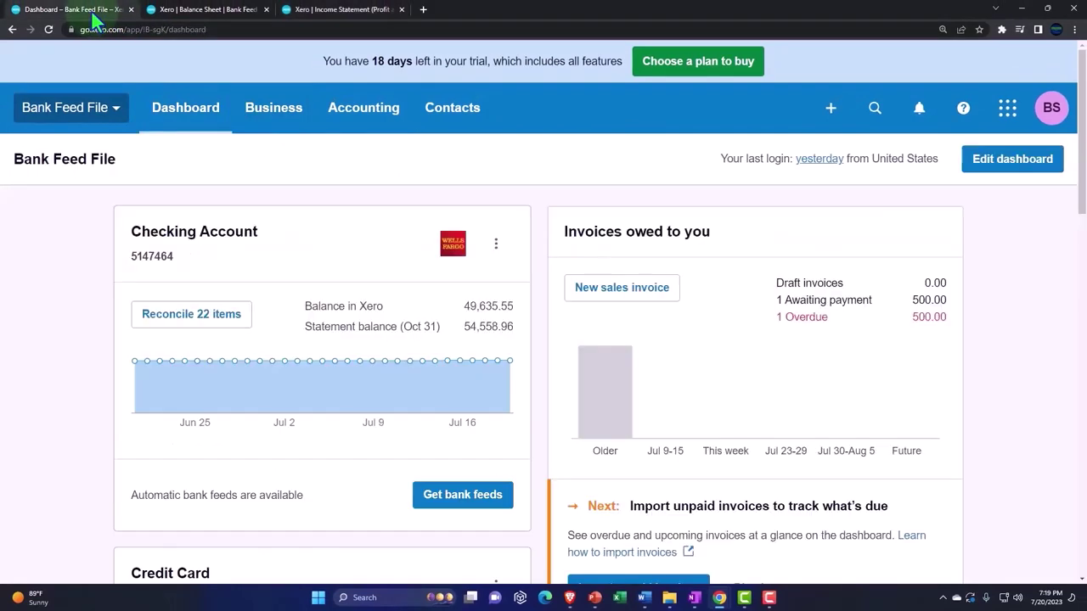
{"action": "left_click", "coordinate": [364, 119]}
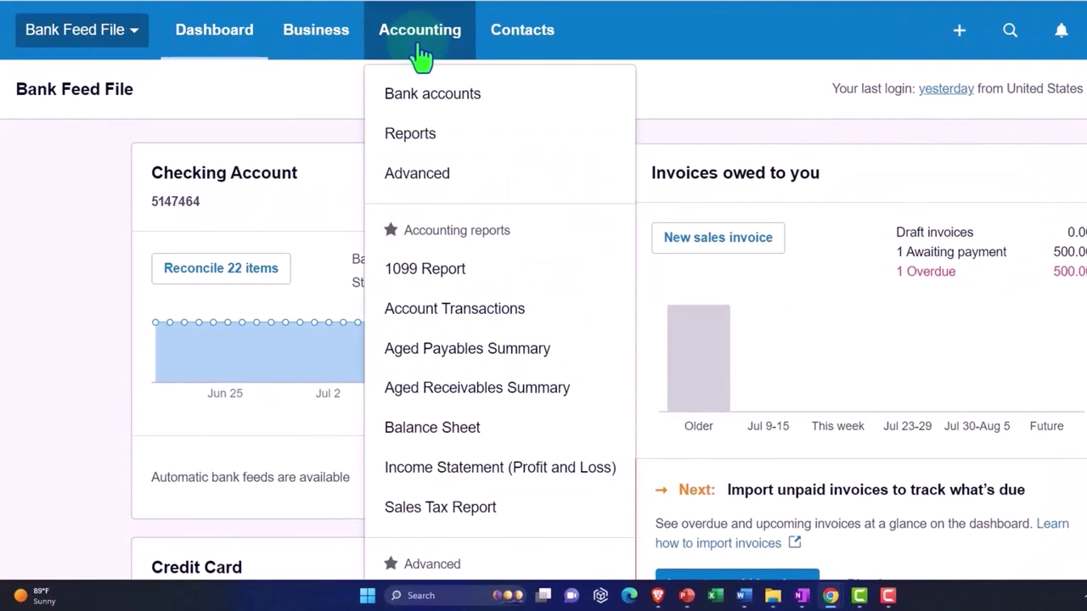
{"action": "left_click", "coordinate": [512, 104]}
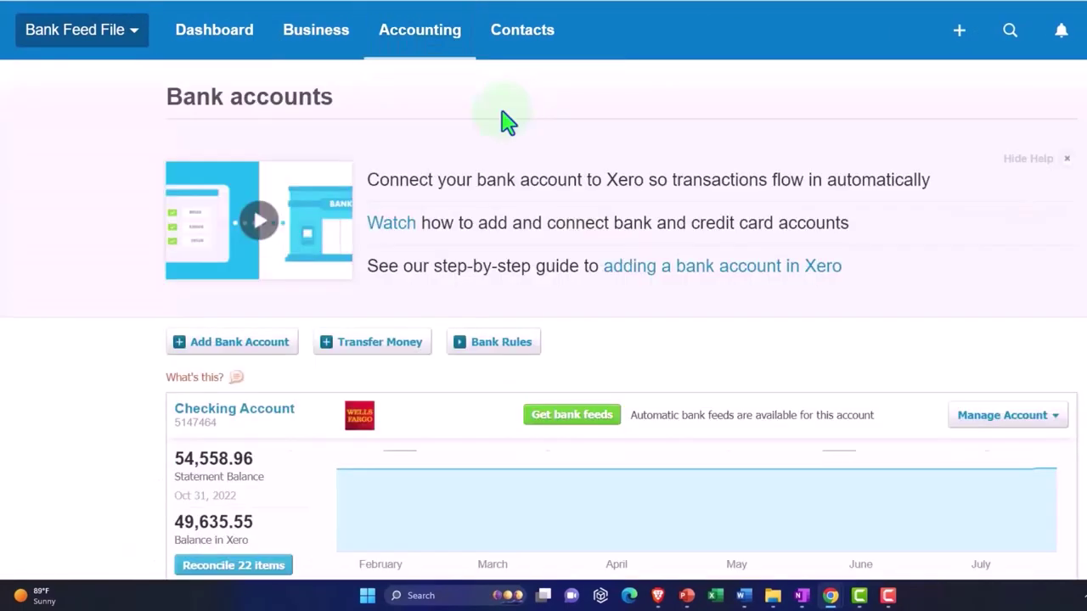
{"action": "scroll", "coordinate": [68, 247], "scroll_direction": "down", "scroll_amount": 3}
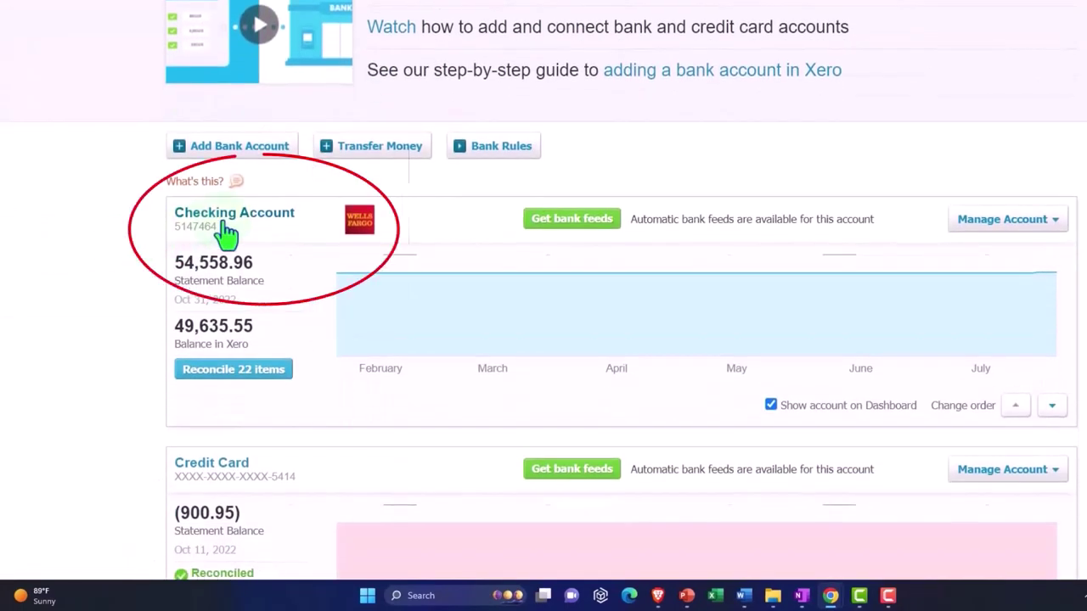
{"action": "left_click", "coordinate": [229, 228]}
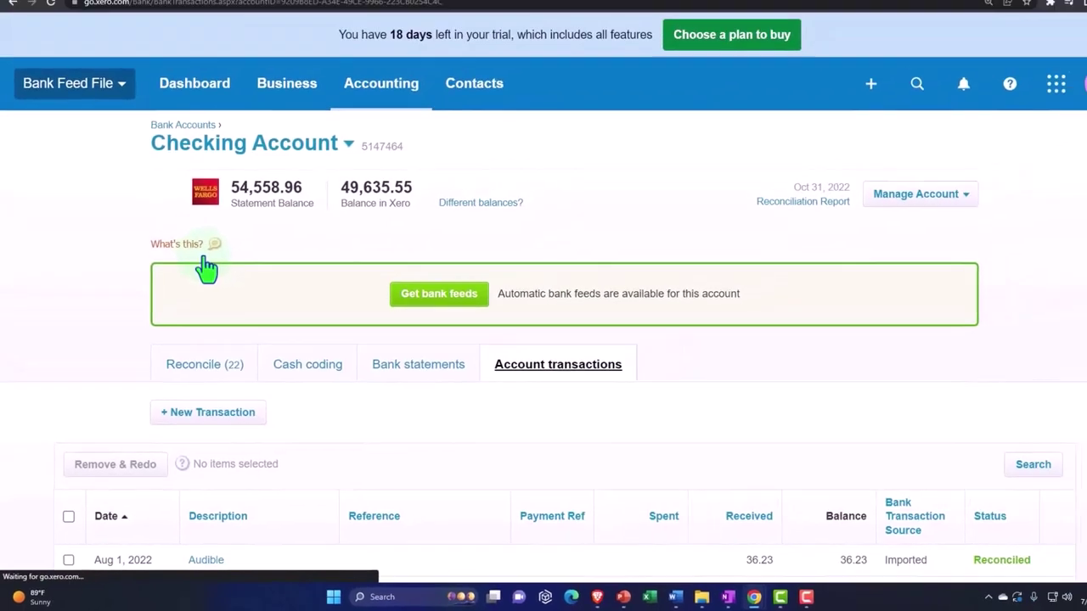
{"action": "scroll", "coordinate": [196, 284], "scroll_direction": "down", "scroll_amount": 2}
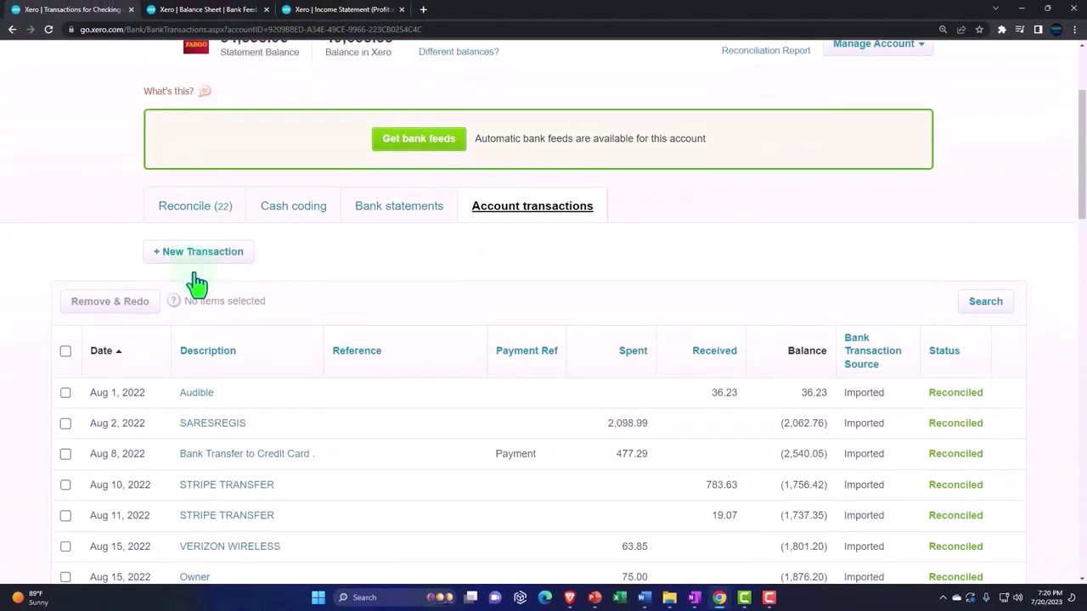
{"action": "left_click", "coordinate": [188, 211]}
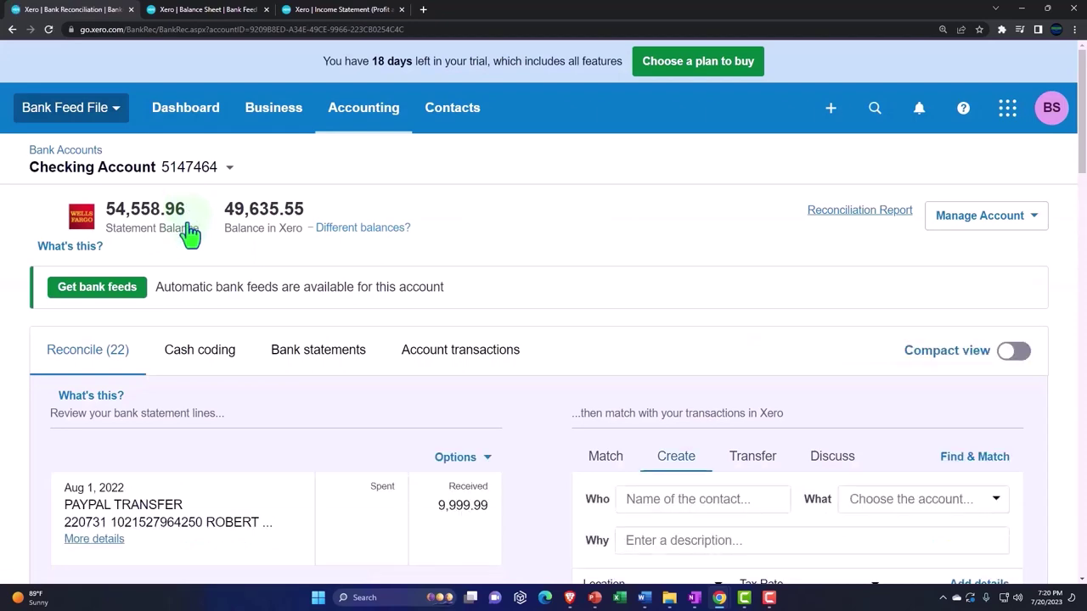
Review the Checking Account's unreconciled bank statement lines on the first page, including the Office Depot purchases.
{"action": "scroll", "coordinate": [190, 235], "scroll_direction": "down", "scroll_amount": 3}
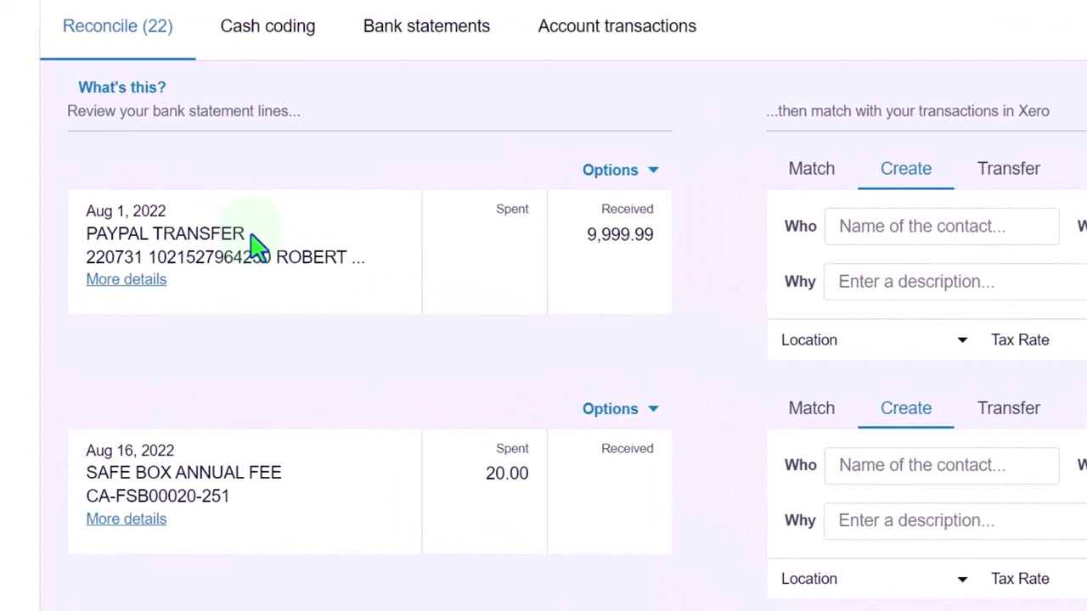
{"action": "scroll", "coordinate": [255, 244], "scroll_direction": "down", "scroll_amount": 6}
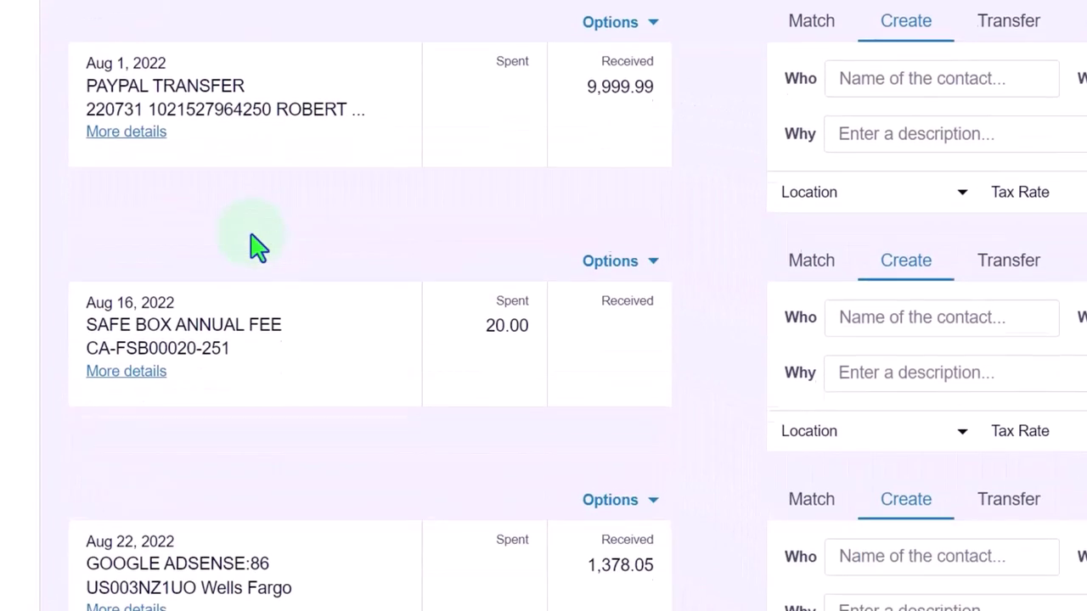
{"action": "scroll", "coordinate": [255, 245], "scroll_direction": "down", "scroll_amount": 7}
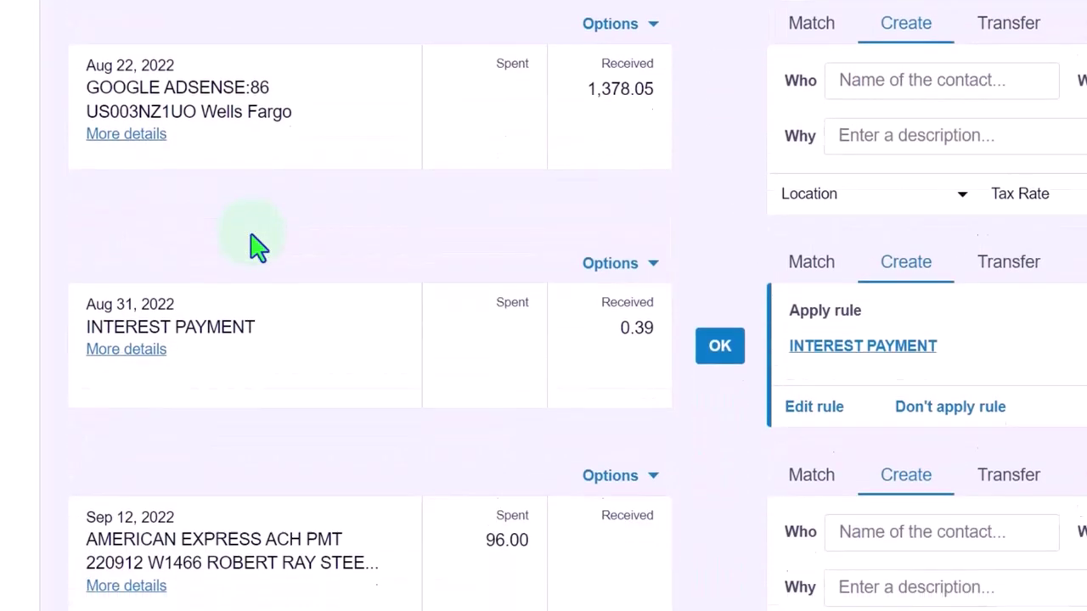
{"action": "scroll", "coordinate": [255, 245], "scroll_direction": "down", "scroll_amount": 3}
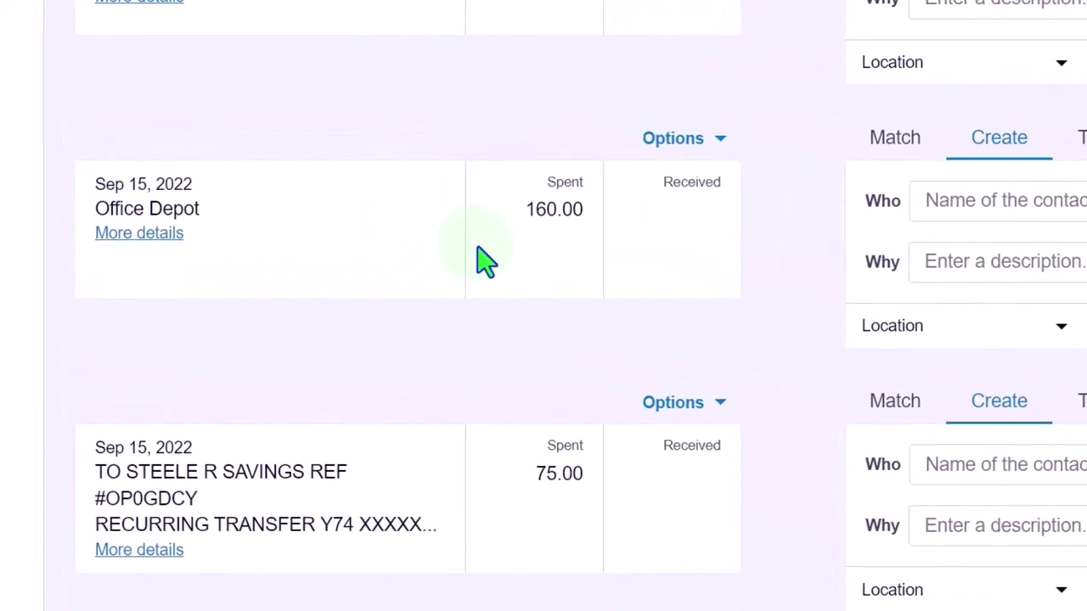
{"action": "scroll", "coordinate": [486, 260], "scroll_direction": "down", "scroll_amount": 9}
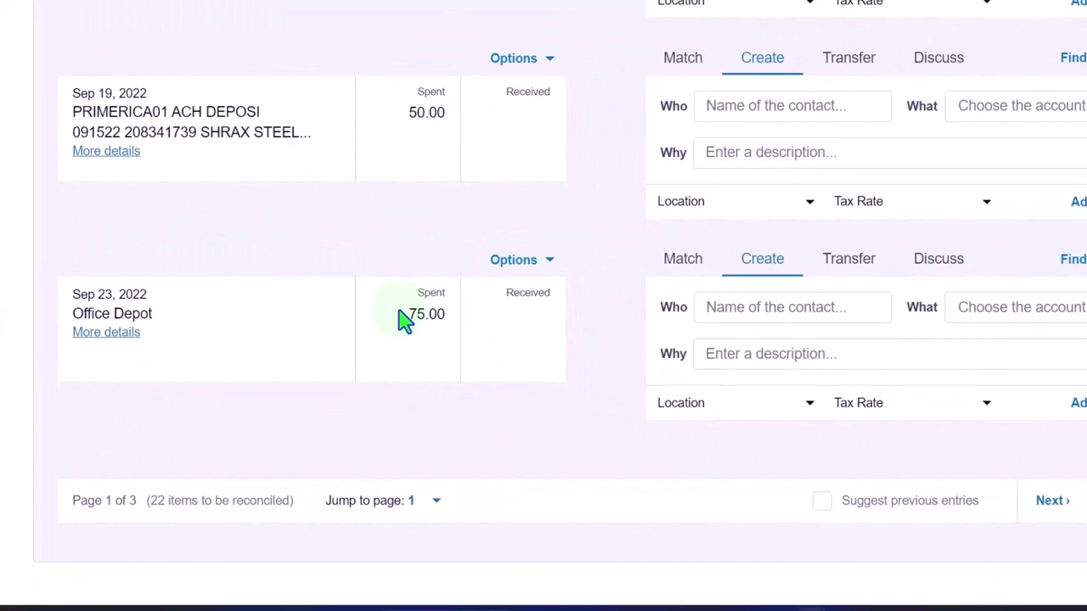
{"action": "scroll", "coordinate": [404, 321], "scroll_direction": "up", "scroll_amount": 7}
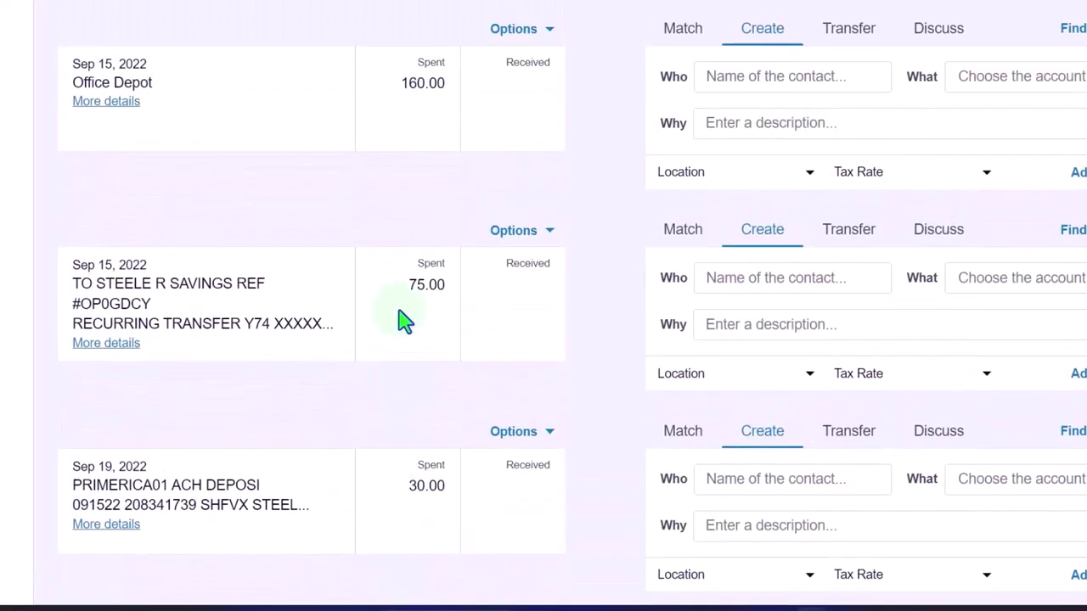
{"action": "scroll", "coordinate": [404, 320], "scroll_direction": "up", "scroll_amount": 1}
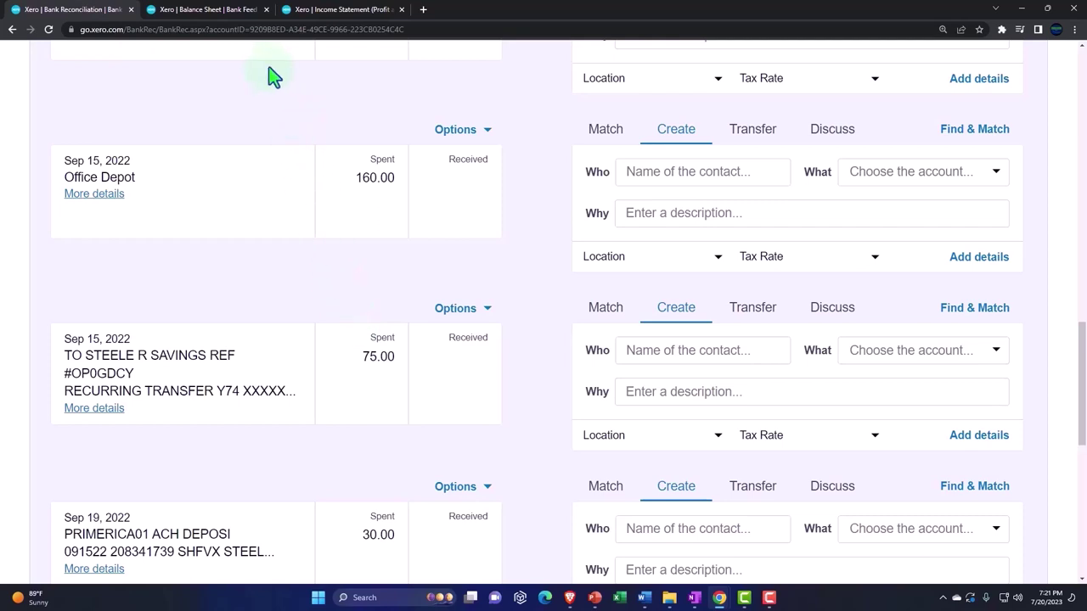
Review the Balance Sheet's current assets and the Income Statement's income and operating expenses for 2022.
{"action": "left_click", "coordinate": [214, 13]}
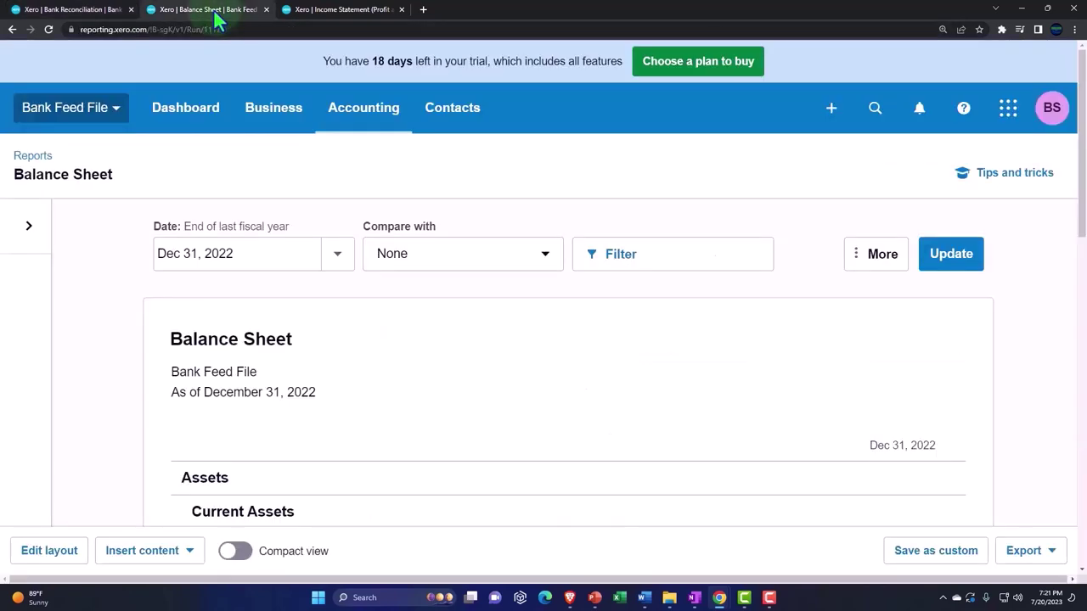
{"action": "scroll", "coordinate": [294, 247], "scroll_direction": "down", "scroll_amount": 3}
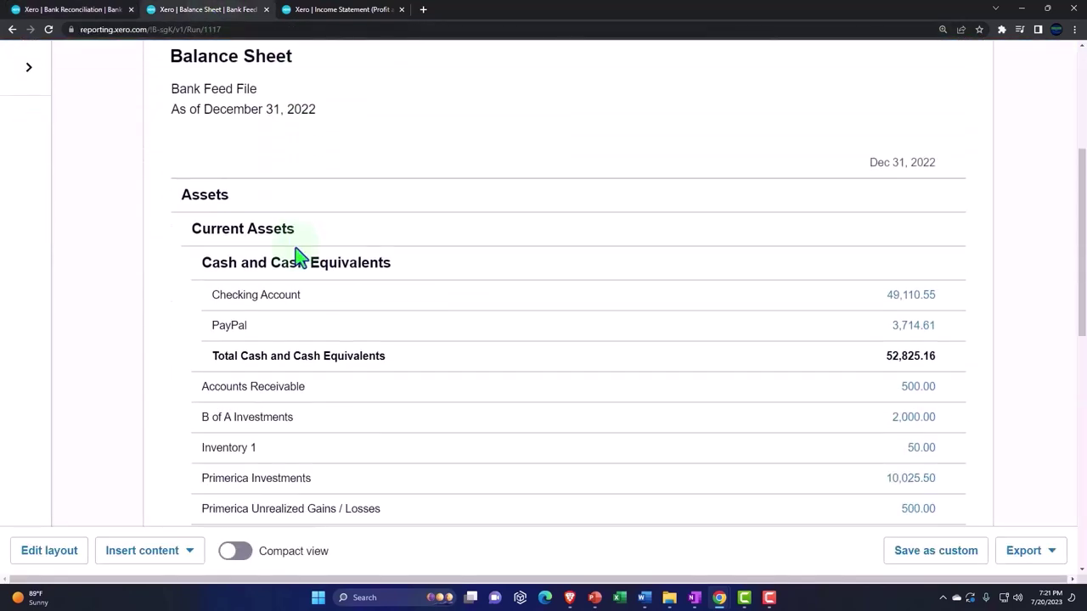
{"action": "scroll", "coordinate": [299, 255], "scroll_direction": "down", "scroll_amount": 1}
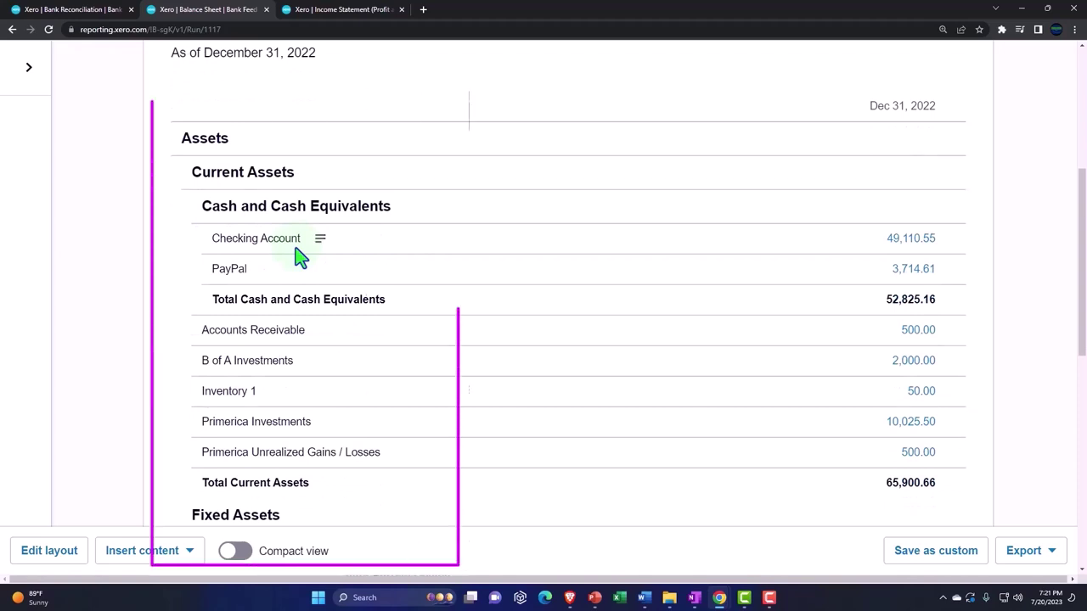
{"action": "left_click", "coordinate": [351, 17]}
{"action": "scroll", "coordinate": [390, 254], "scroll_direction": "down", "scroll_amount": 3}
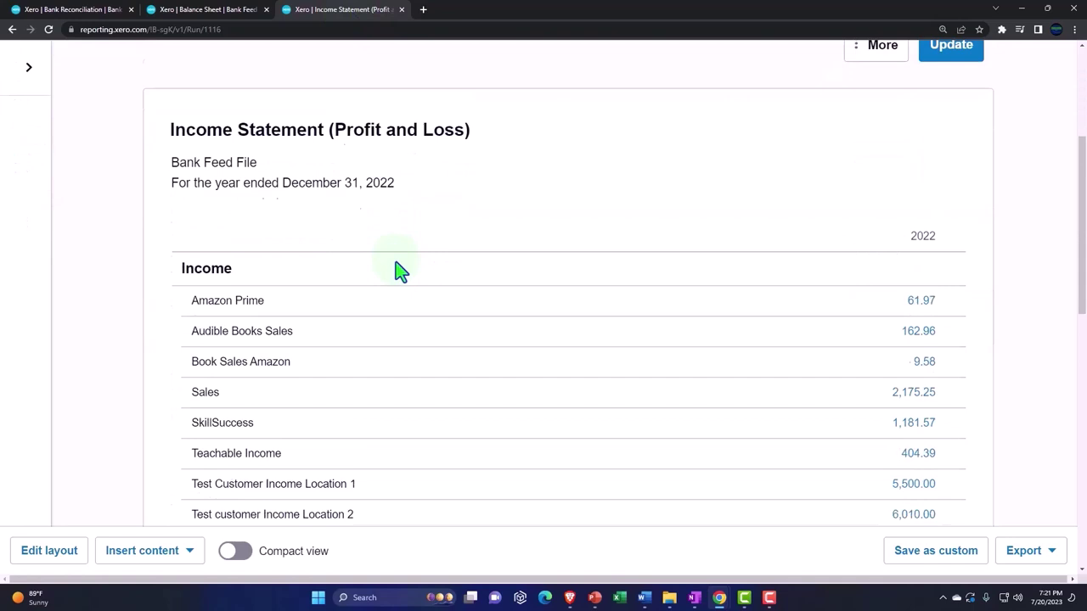
{"action": "scroll", "coordinate": [399, 270], "scroll_direction": "down", "scroll_amount": 6}
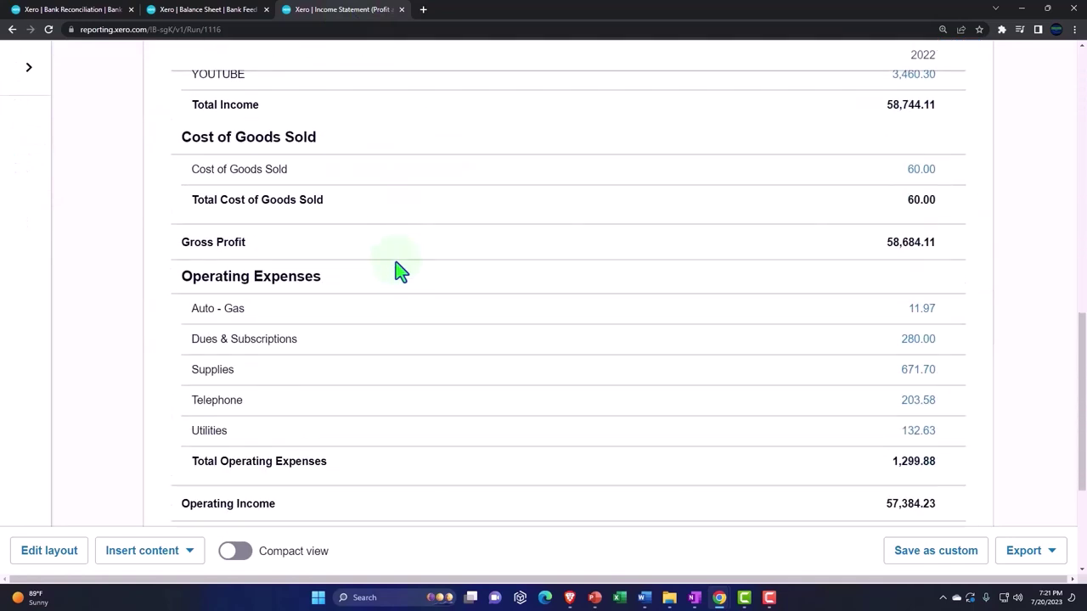
{"action": "scroll", "coordinate": [399, 270], "scroll_direction": "down", "scroll_amount": 1}
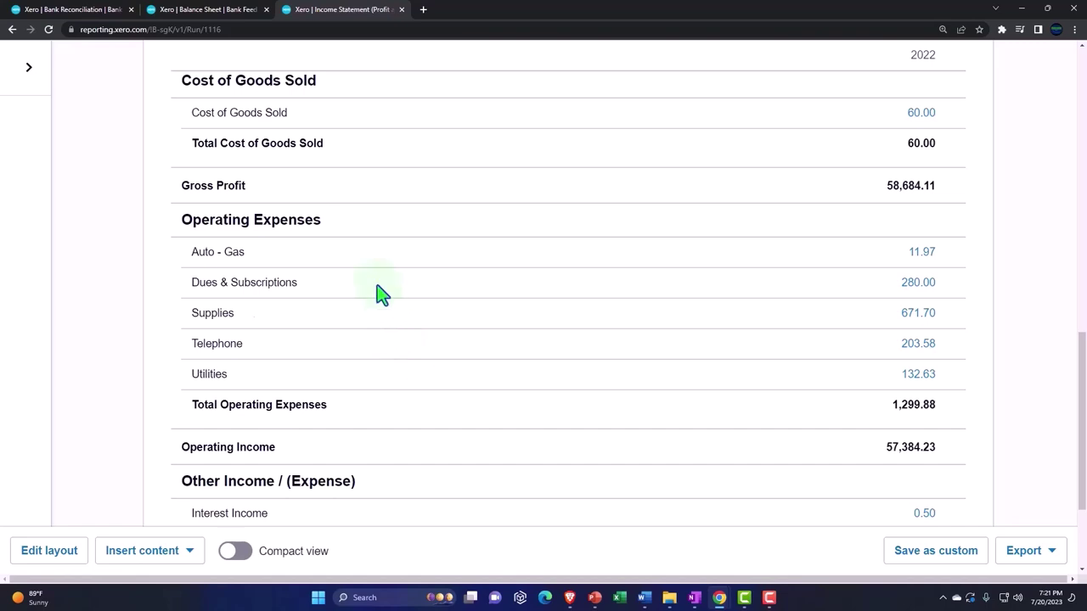
Compare the Supplies expense on the Income Statement with the Equipment line under fixed assets on the Balance Sheet.
{"action": "left_click", "coordinate": [217, 10]}
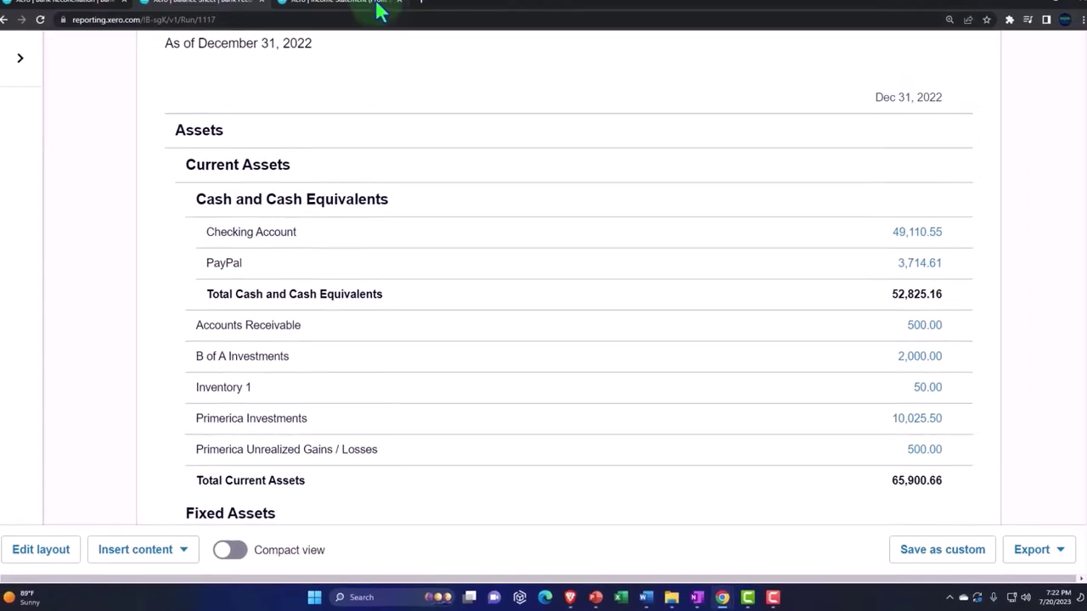
{"action": "left_click", "coordinate": [380, 12]}
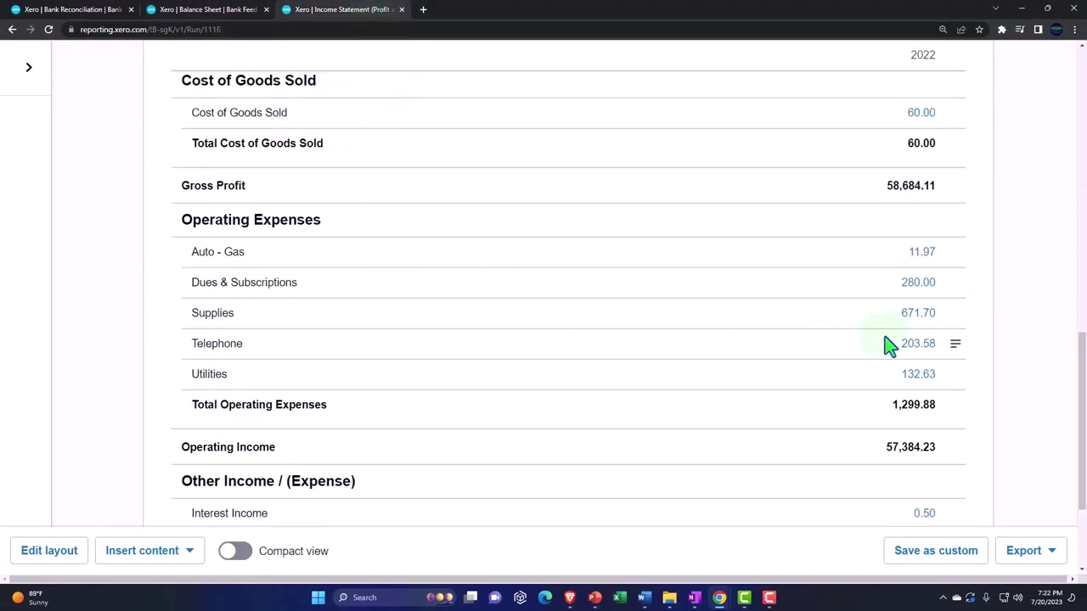
{"action": "left_click", "coordinate": [978, 336]}
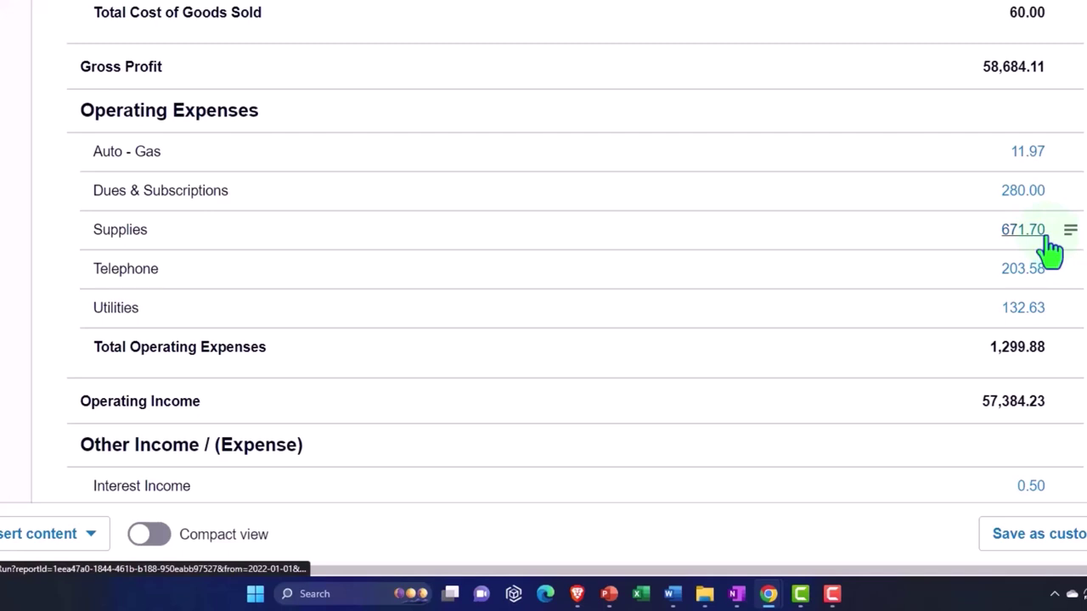
{"action": "left_click", "coordinate": [1046, 237]}
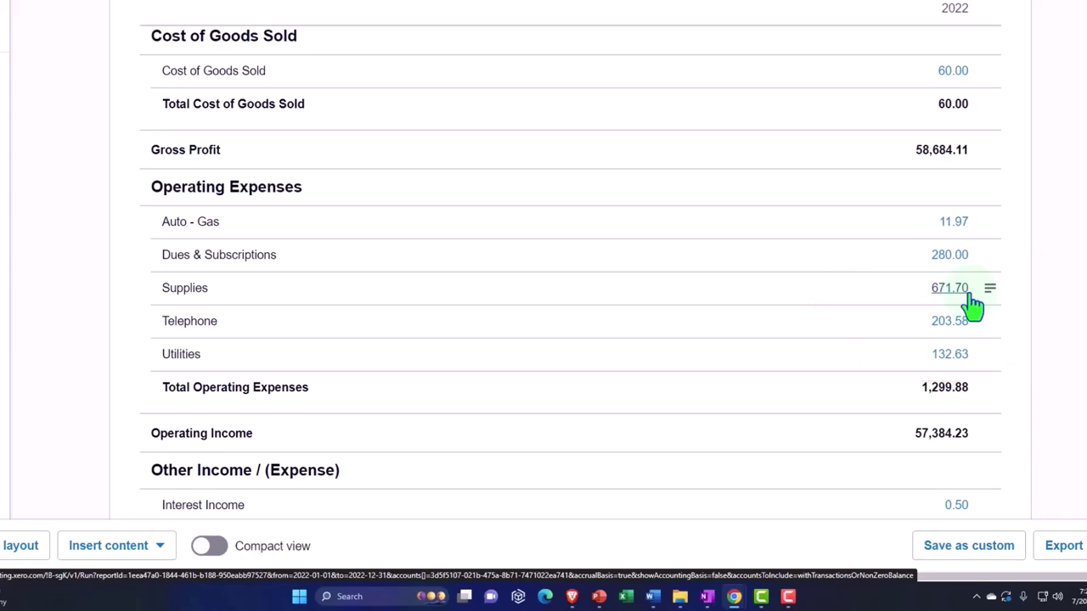
{"action": "left_click", "coordinate": [219, 15]}
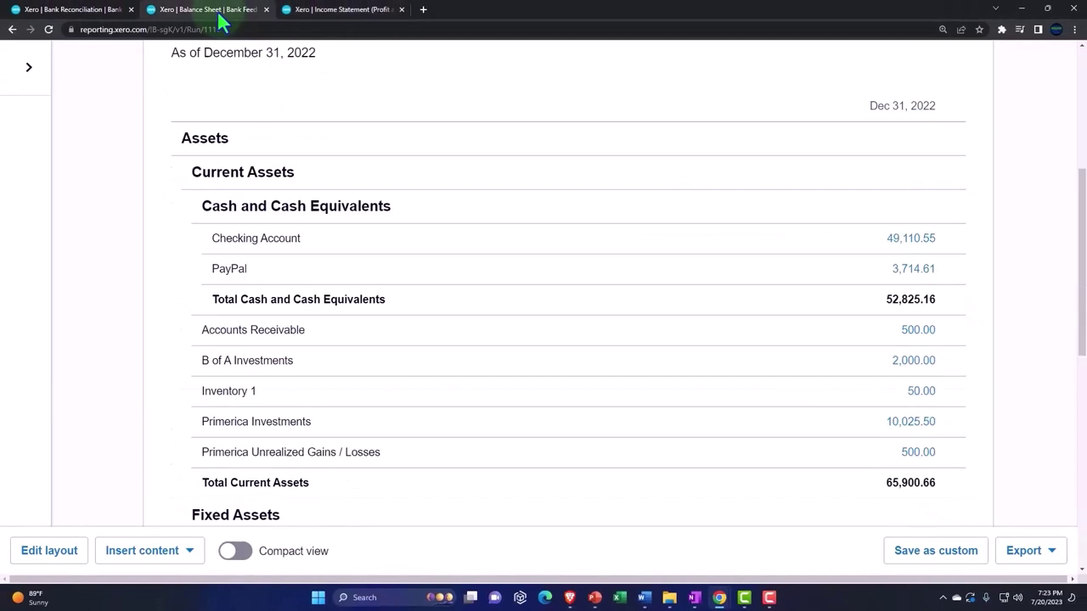
{"action": "scroll", "coordinate": [383, 337], "scroll_direction": "down", "scroll_amount": 4}
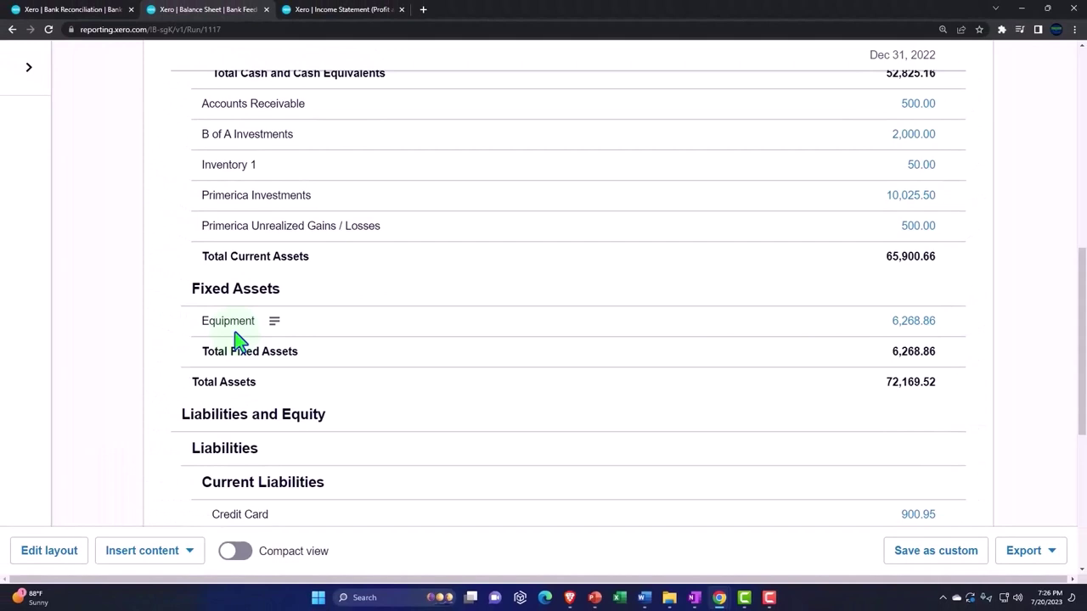
Return to the bank reconciliation and start a bank rule from the Sep 15, 2022 Office Depot statement line of 160.00.
{"action": "left_click", "coordinate": [75, 10]}
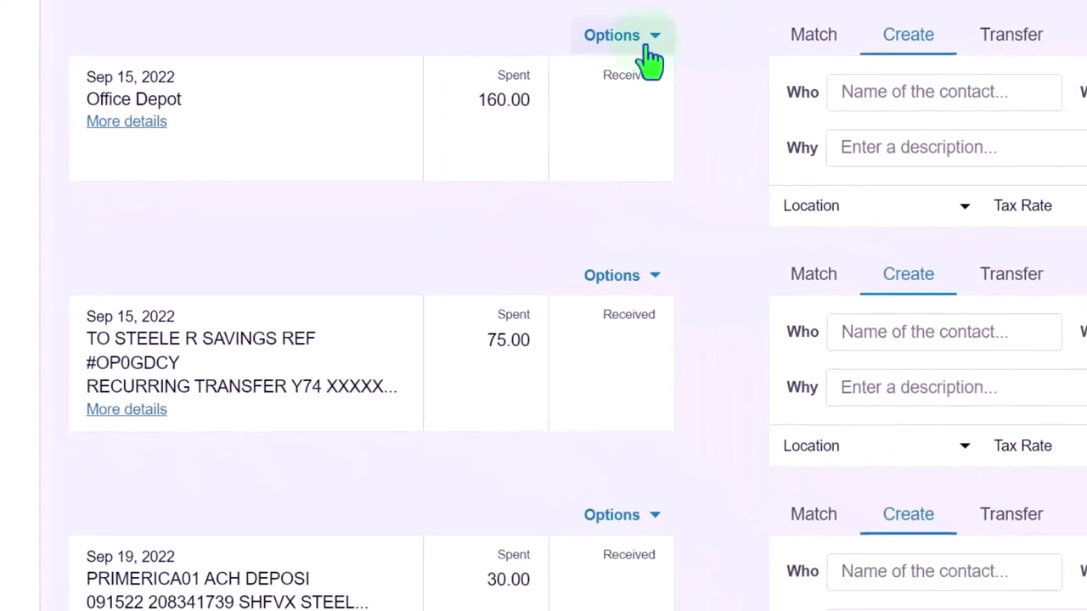
{"action": "left_click", "coordinate": [647, 53]}
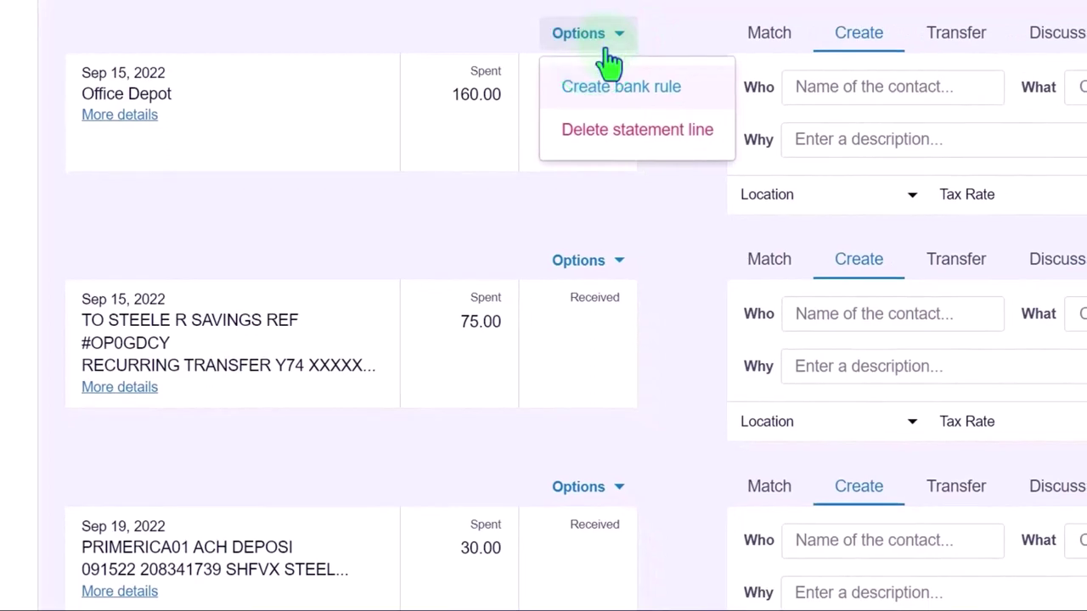
{"action": "left_click", "coordinate": [623, 100]}
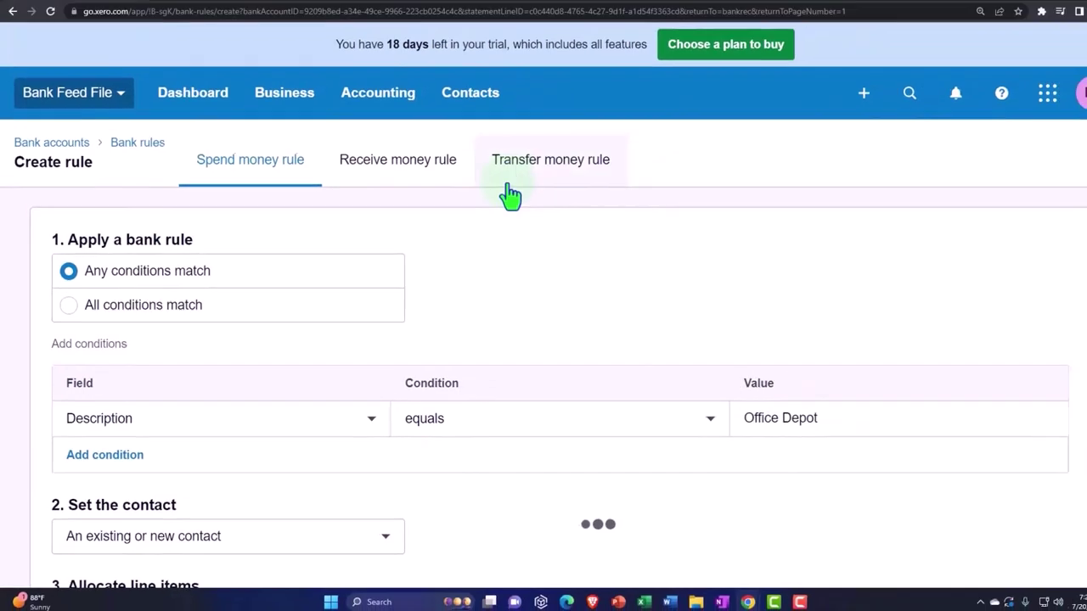
Require all conditions to match and set the Office Depot condition to "Any text field" with "contains".
{"action": "scroll", "coordinate": [415, 330], "scroll_direction": "down", "scroll_amount": 1}
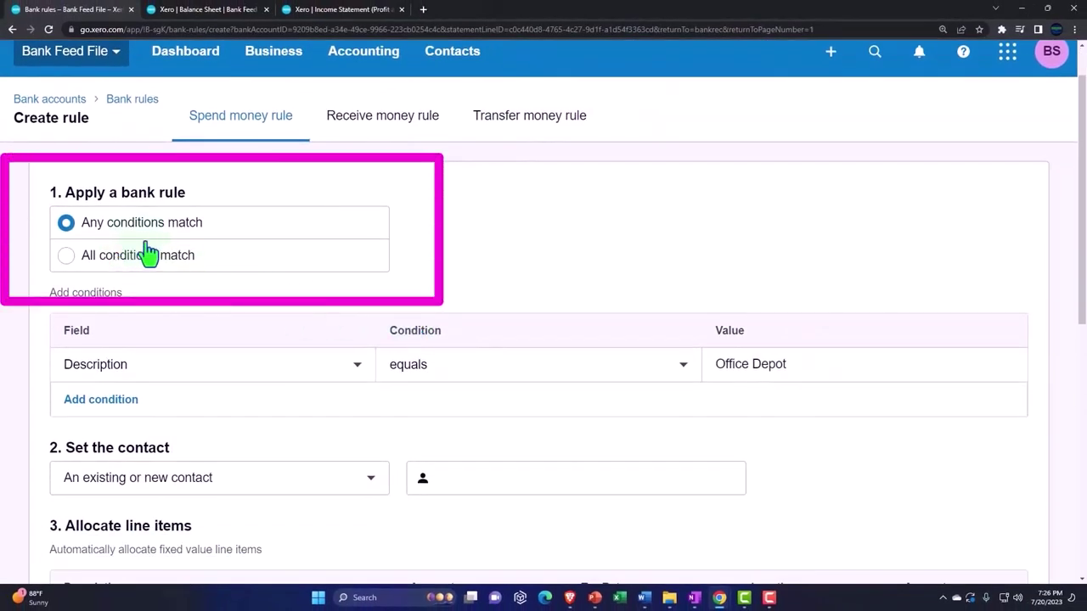
{"action": "left_click", "coordinate": [66, 256]}
{"action": "scroll", "coordinate": [72, 267], "scroll_direction": "down", "scroll_amount": 1}
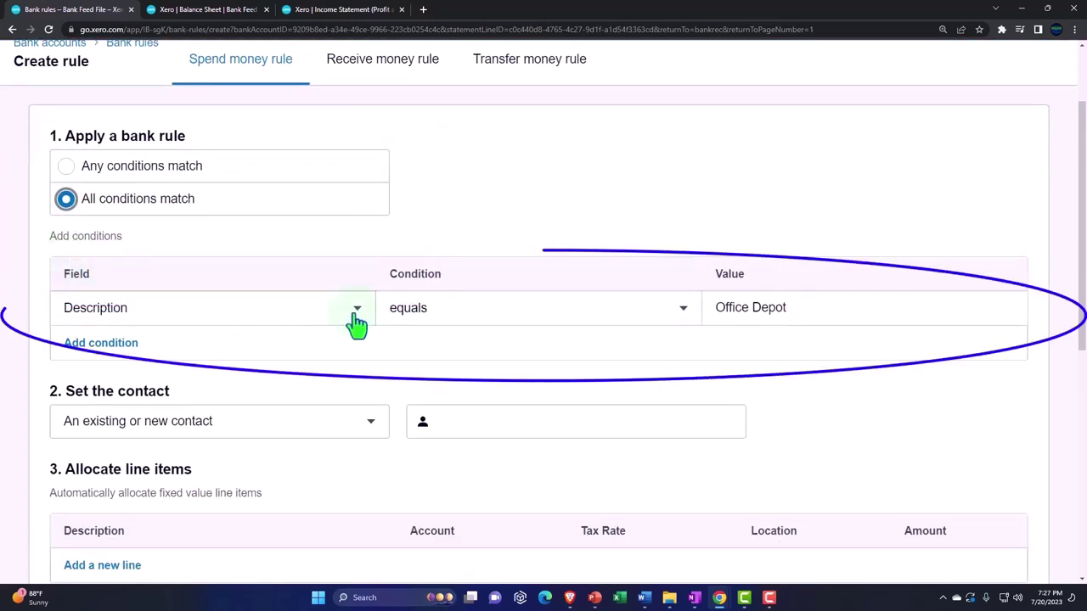
{"action": "left_click", "coordinate": [397, 314]}
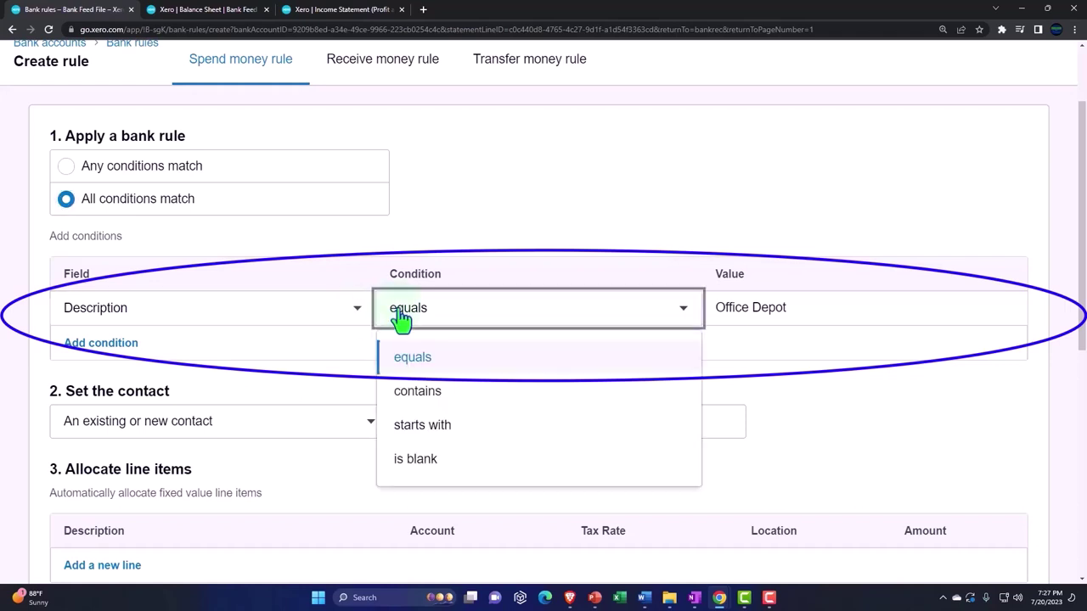
{"action": "left_click", "coordinate": [343, 324]}
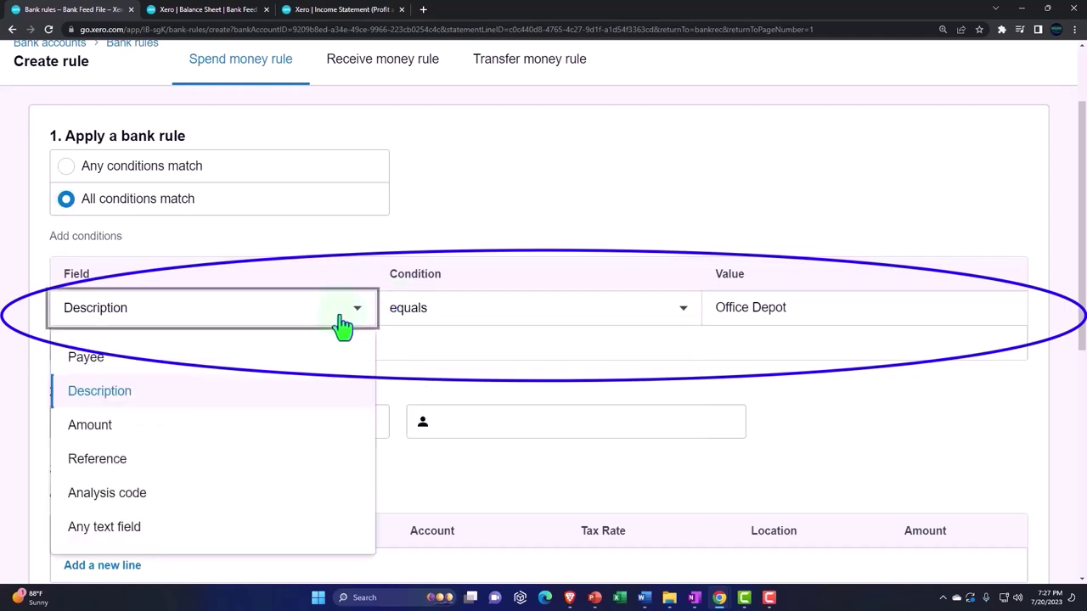
{"action": "left_click", "coordinate": [262, 526]}
{"action": "left_click", "coordinate": [505, 324]}
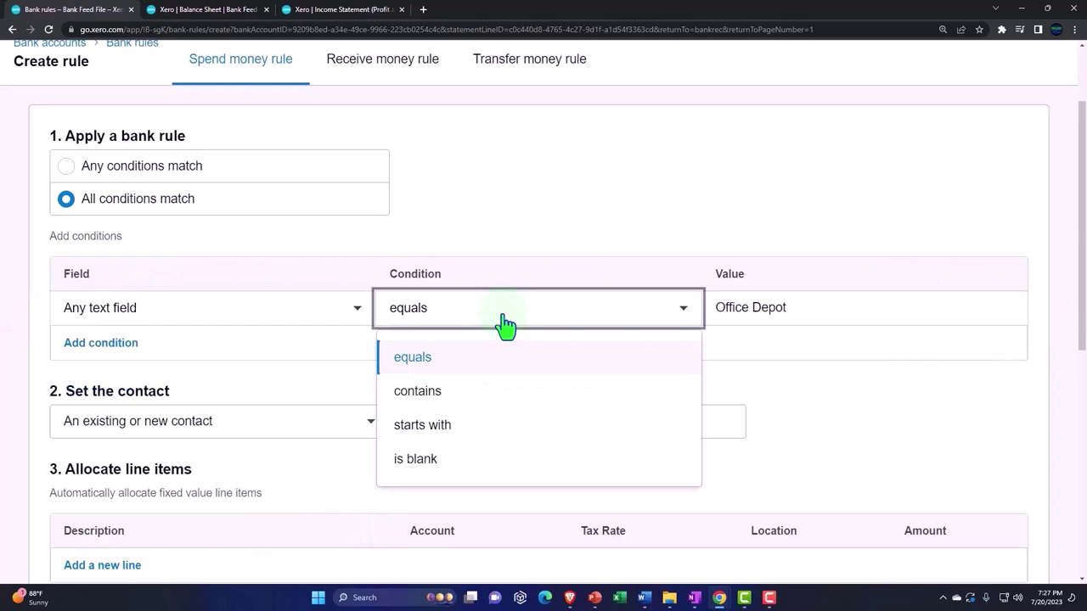
{"action": "left_click", "coordinate": [480, 390]}
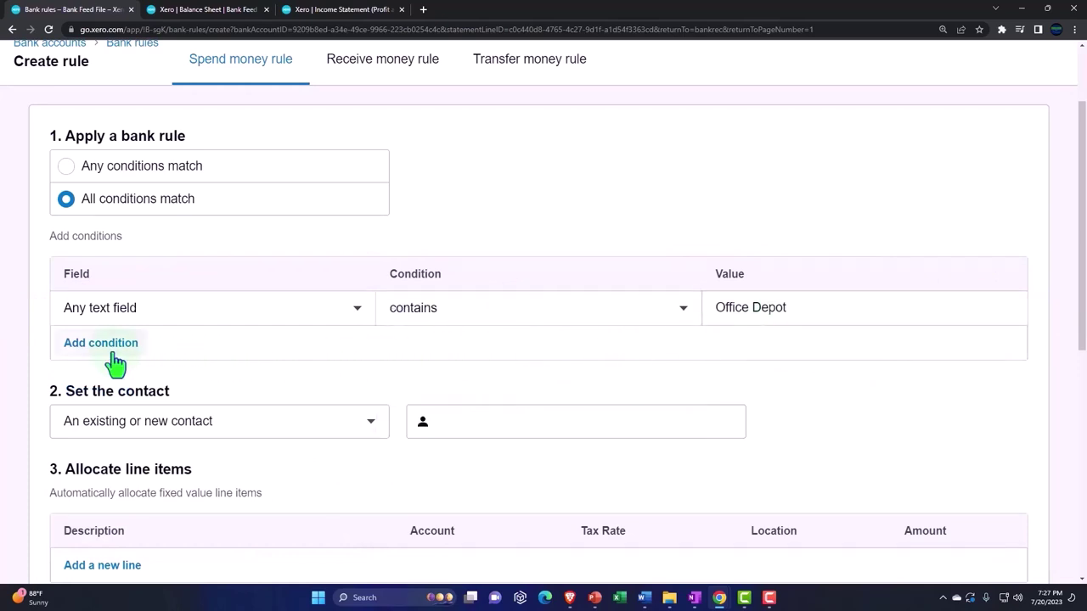
Add a second condition to the rule: Amount is less than 1000.
{"action": "left_click", "coordinate": [85, 345]}
{"action": "left_click", "coordinate": [268, 330]}
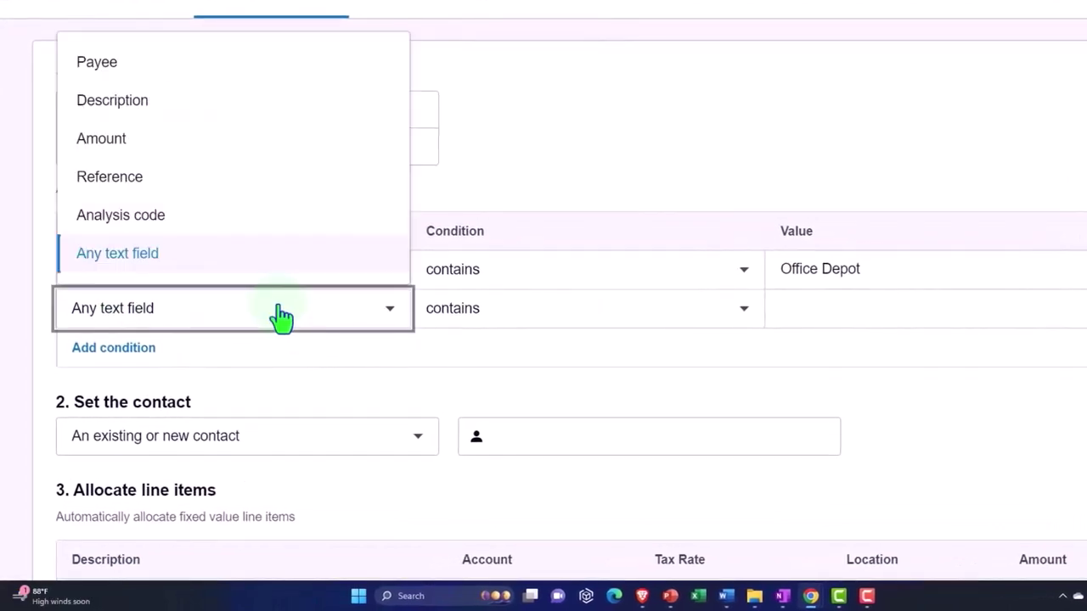
{"action": "left_click", "coordinate": [196, 144]}
{"action": "left_click", "coordinate": [476, 321]}
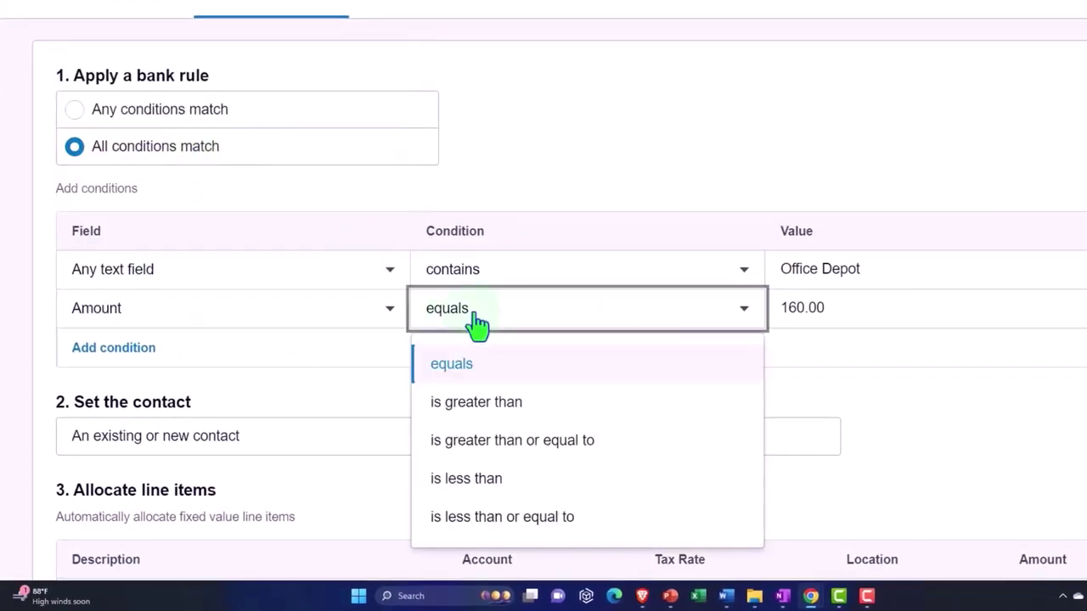
{"action": "left_click", "coordinate": [511, 483]}
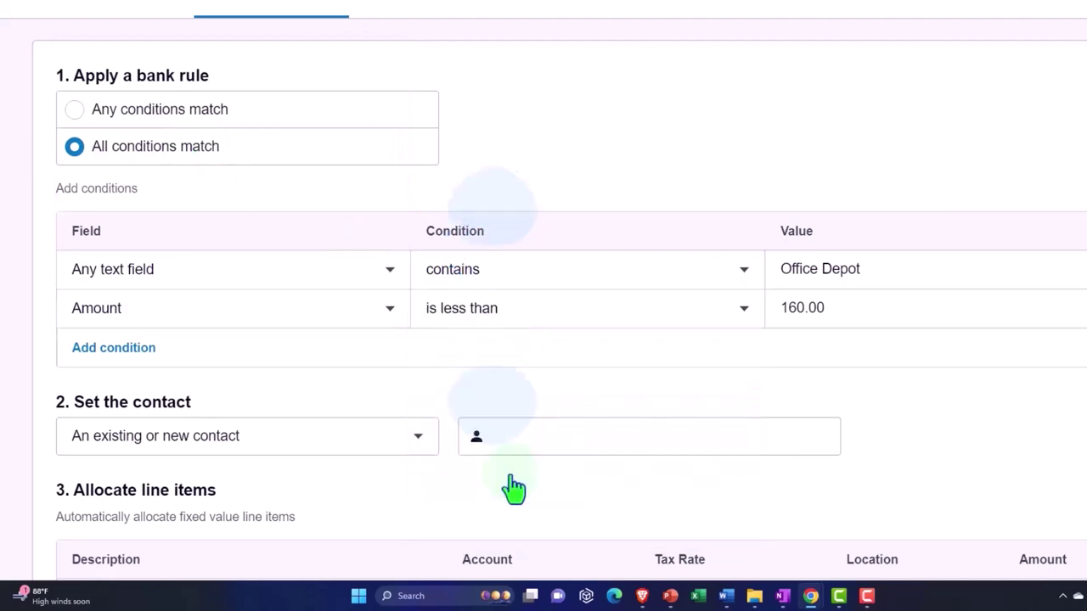
{"action": "left_click", "coordinate": [852, 311]}
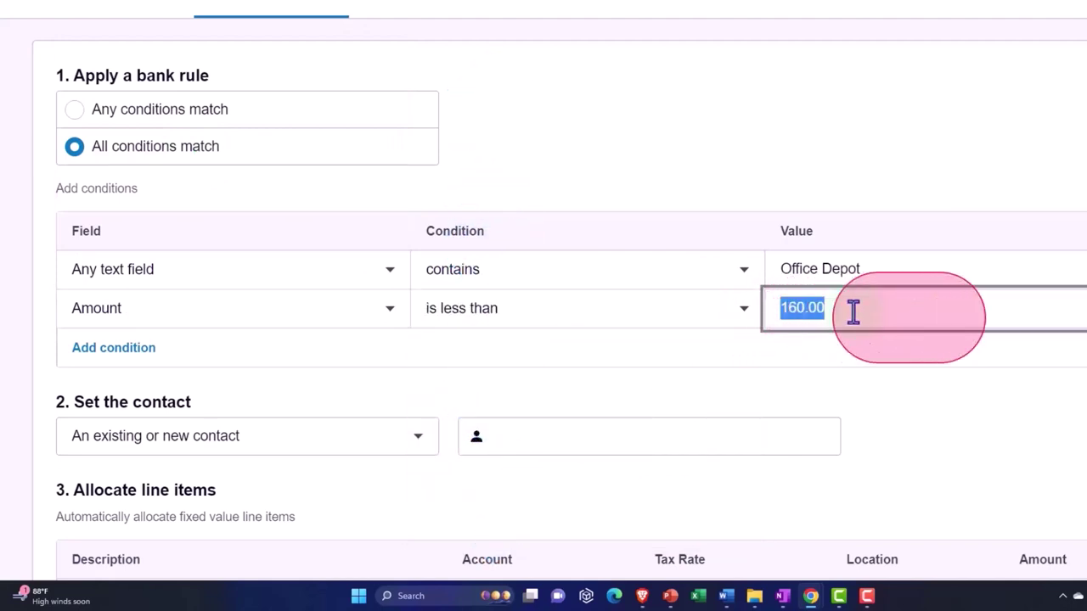
{"action": "type", "text": "1000"}
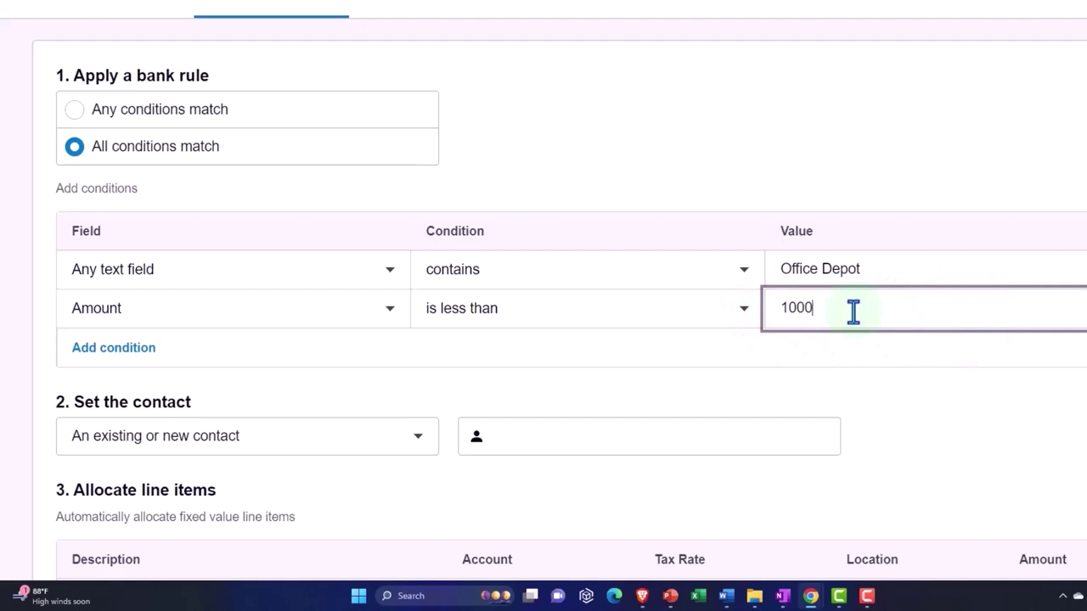
{"action": "key", "text": "Tab"}
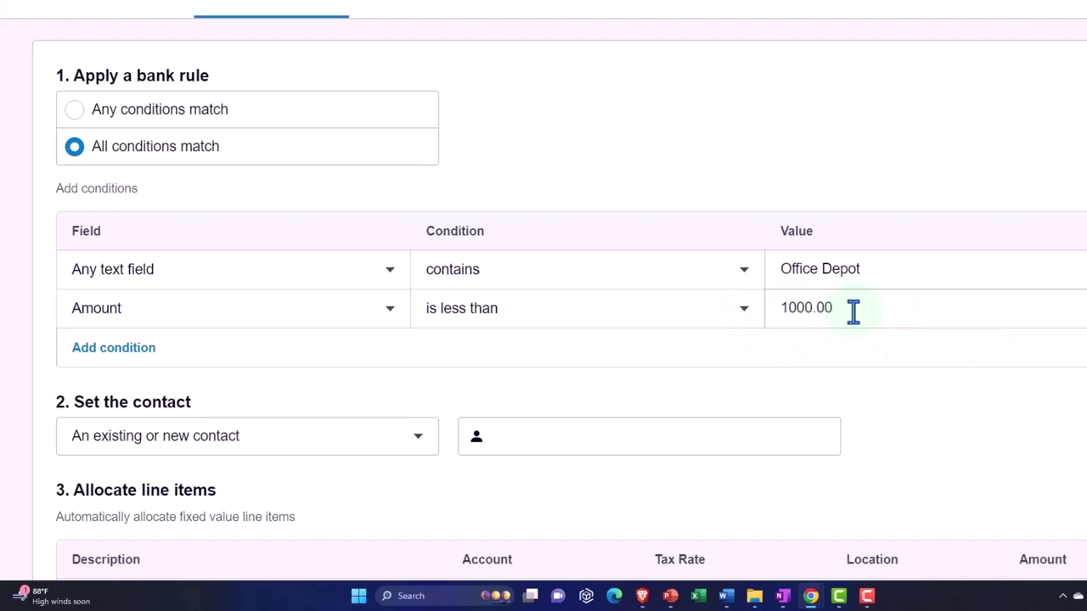